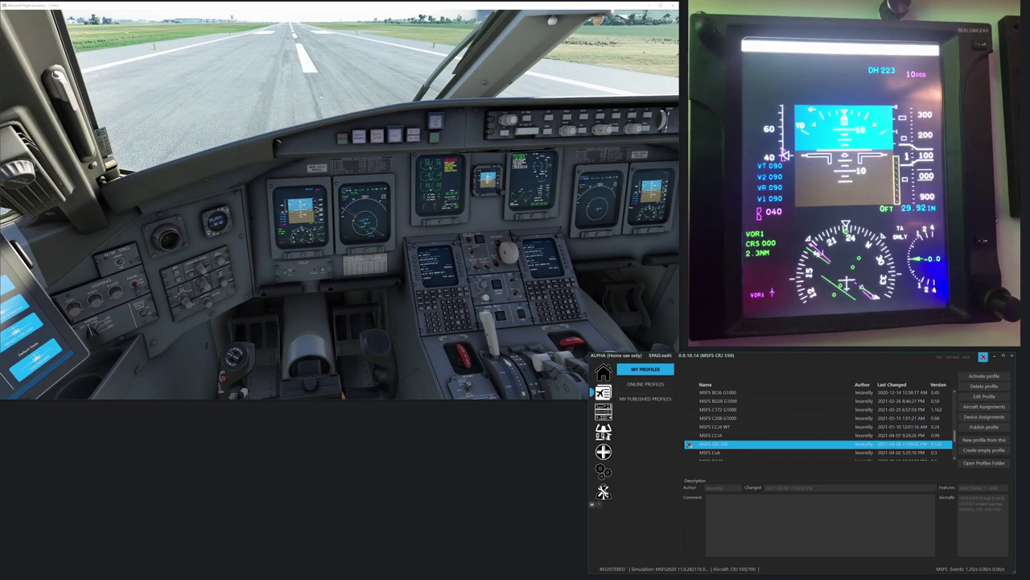
Step: Open the VIOYFORGTN750 device's button setup from the Devices list and show its second button row
{"action": "left_click", "coordinate": [603, 434]}
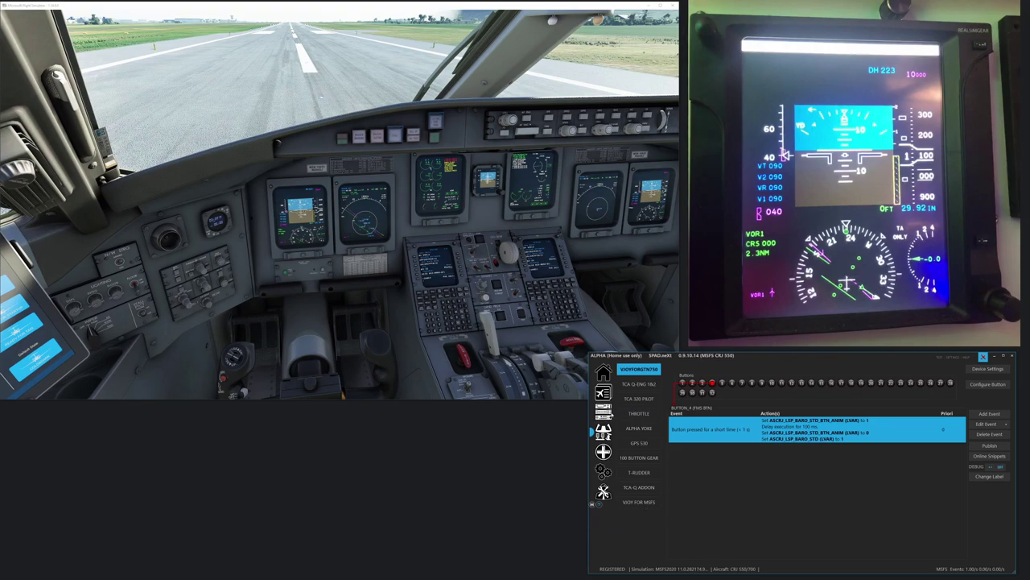
{"action": "left_click", "coordinate": [605, 414]}
{"action": "left_click", "coordinate": [653, 443]}
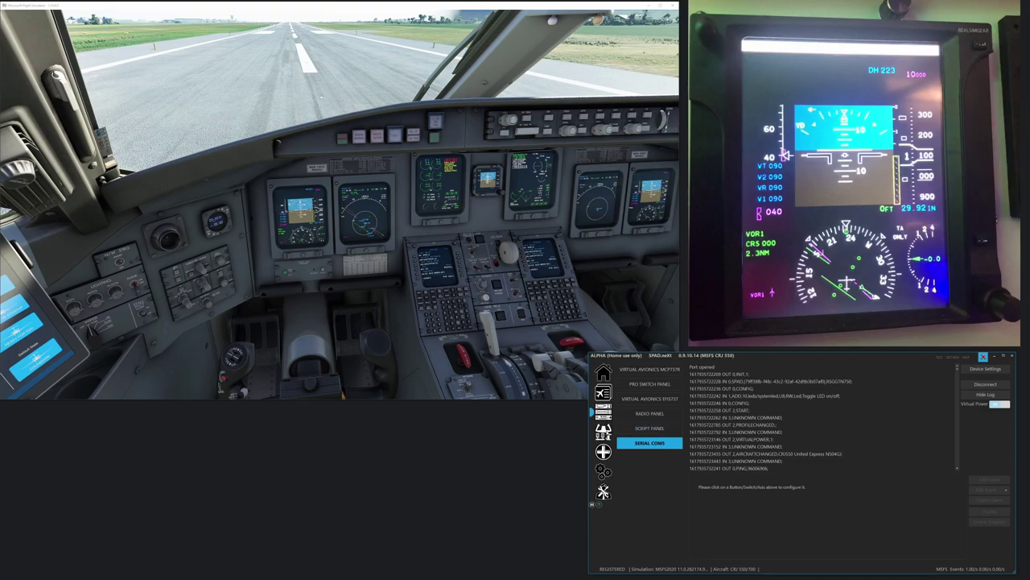
{"action": "left_click", "coordinate": [603, 431]}
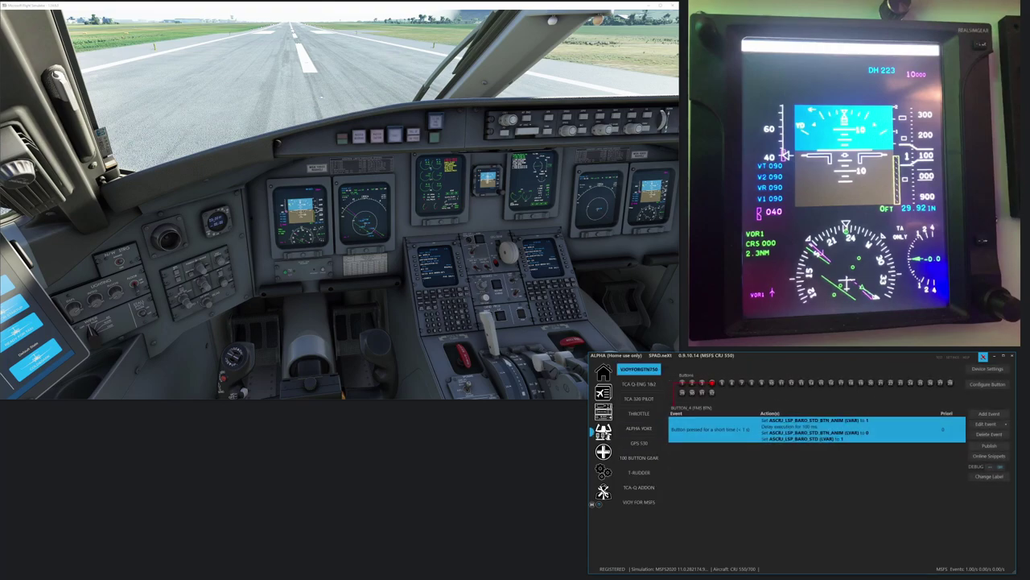
{"action": "left_click", "coordinate": [681, 383]}
Step: Review BUTTON_1's events, relabel BUTTON_2 as 'HOME BTN', then view BUTTON_4 (FMS BTN)
{"action": "left_click", "coordinate": [682, 383]}
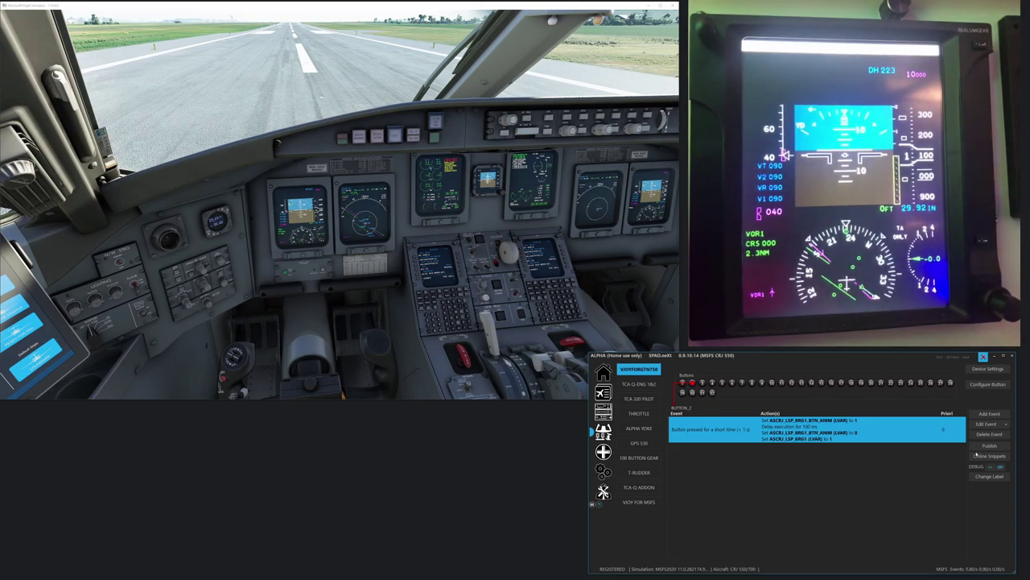
{"action": "left_click", "coordinate": [990, 476]}
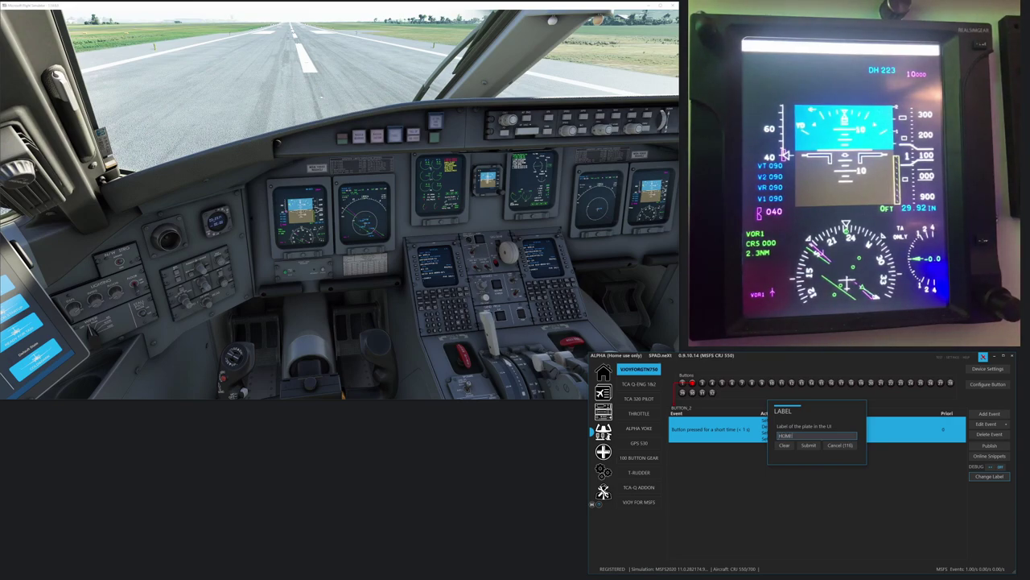
{"action": "key", "text": "Return"}
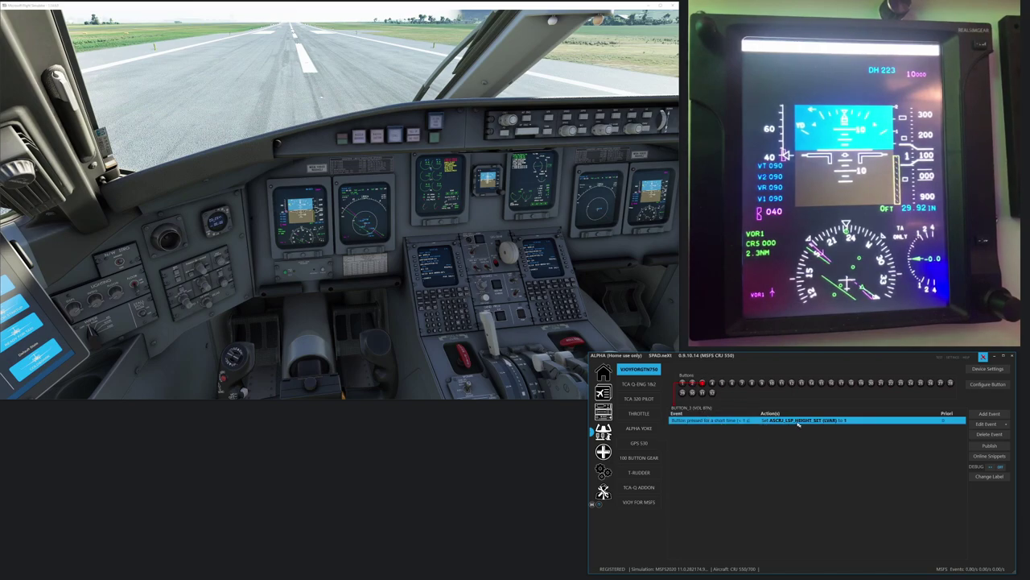
{"action": "left_click", "coordinate": [712, 383]}
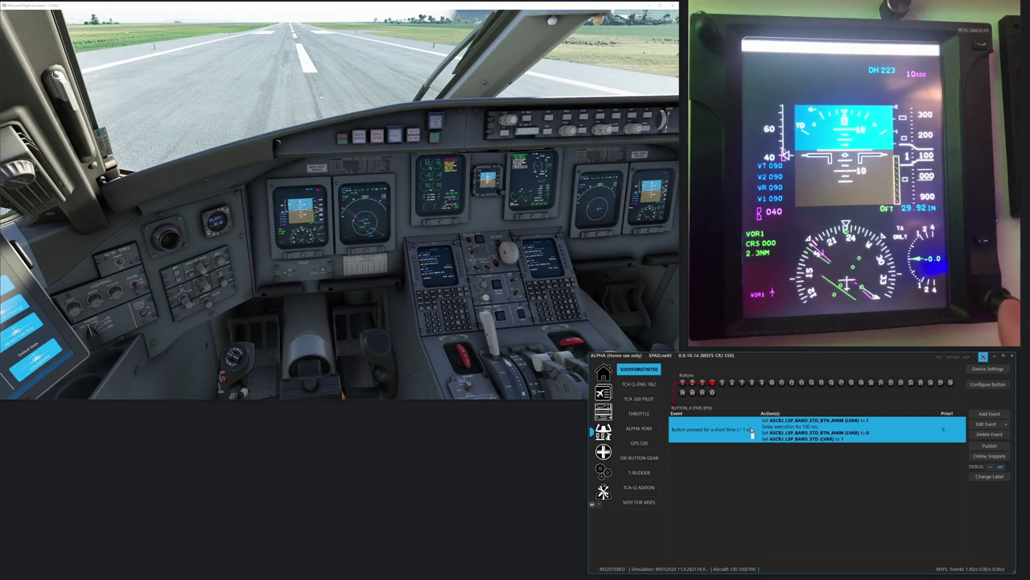
Step: Inspect the height-select, nav-source and baro events on BUTTON_10 through BUTTON_16
{"action": "left_click", "coordinate": [781, 384]}
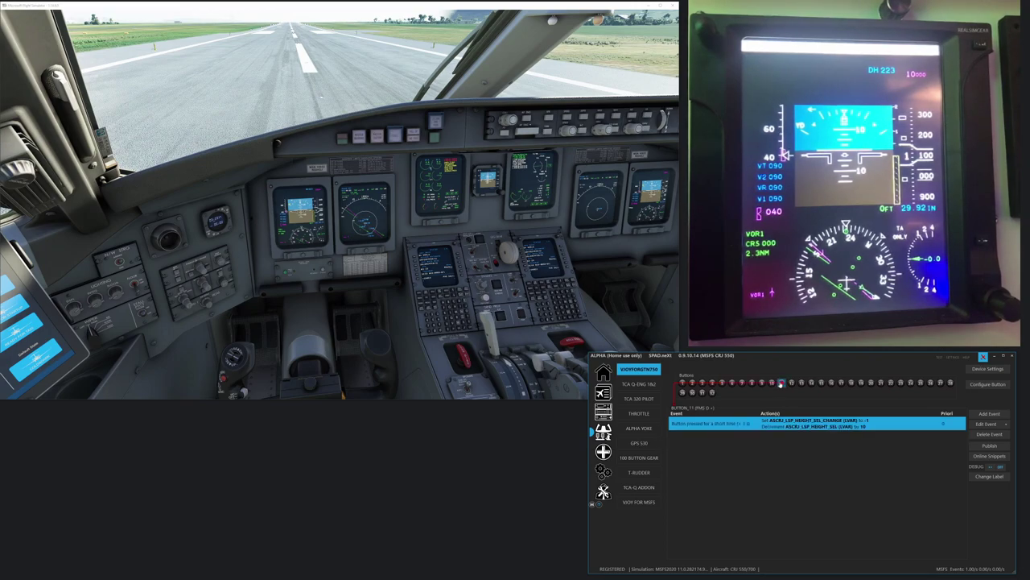
{"action": "left_click", "coordinate": [790, 384]}
{"action": "left_click", "coordinate": [781, 387]}
{"action": "left_click", "coordinate": [793, 384]}
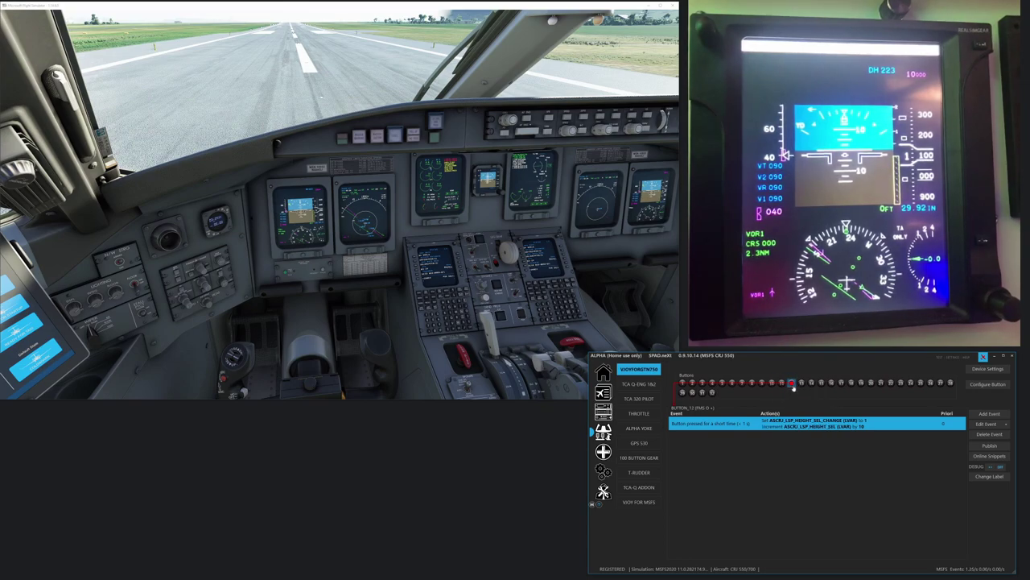
{"action": "left_click", "coordinate": [811, 384]}
{"action": "left_click", "coordinate": [821, 383]}
{"action": "left_click", "coordinate": [830, 383]}
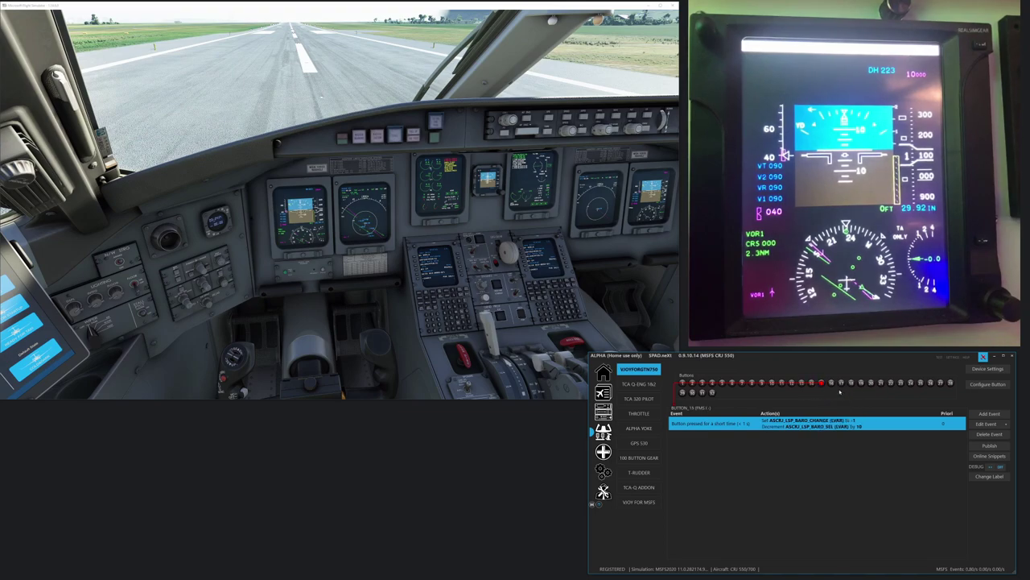
{"action": "left_click", "coordinate": [831, 383]}
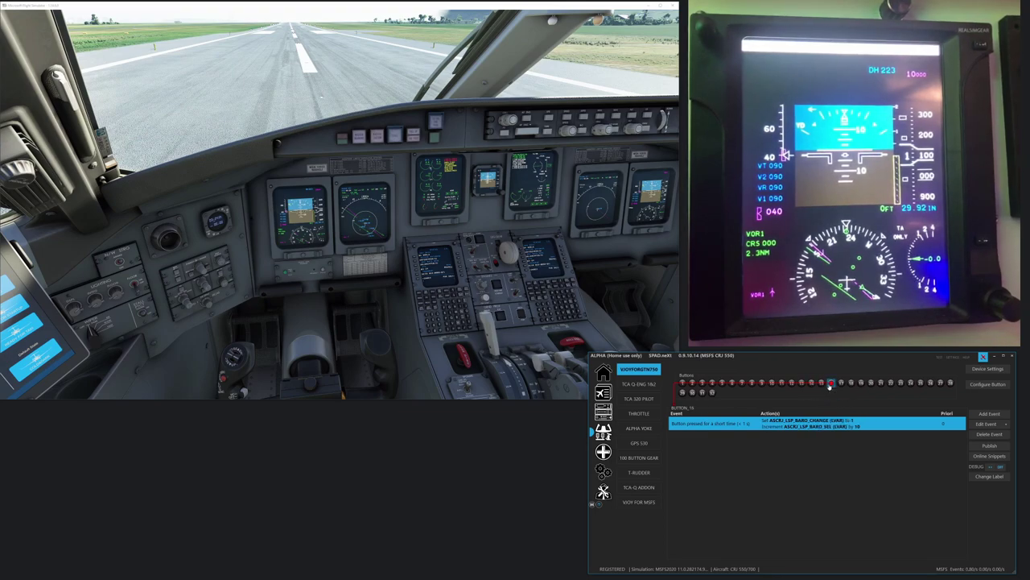
{"action": "left_click", "coordinate": [781, 383]}
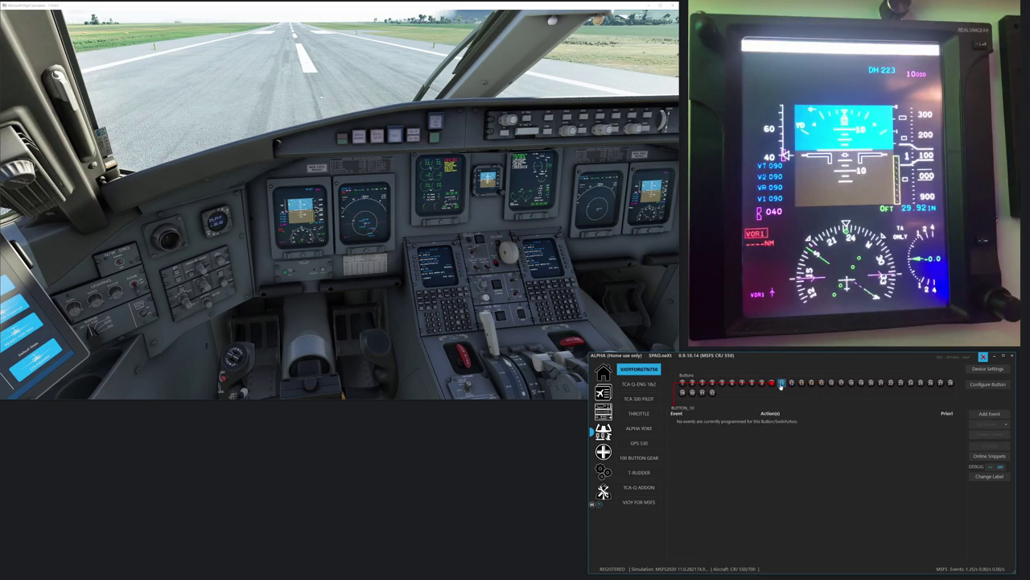
{"action": "left_click", "coordinate": [791, 383]}
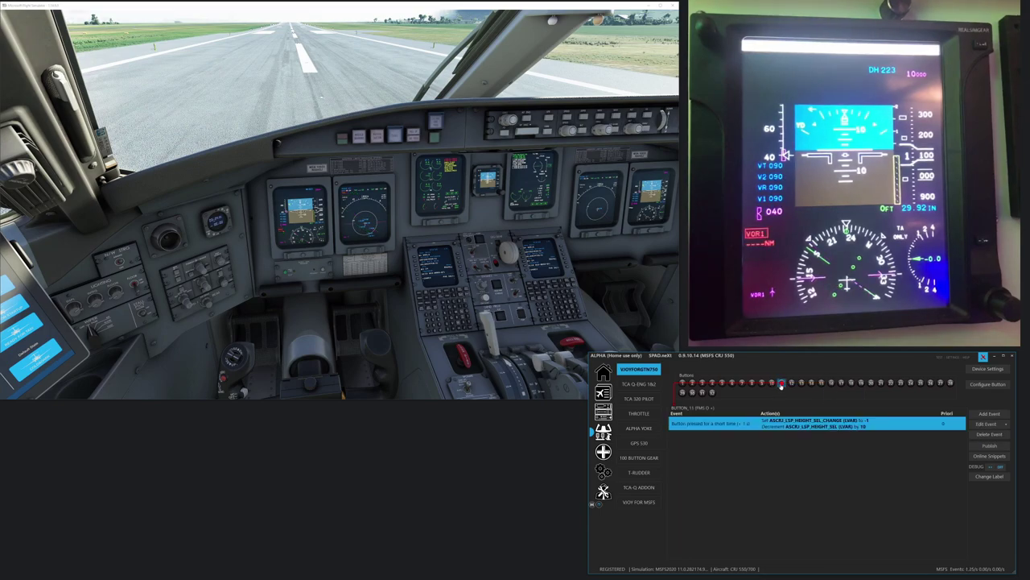
Step: Relabel BUTTON_11 from 'FMS O +' to 'VO', then recheck BUTTON_15 and BUTTON_13
{"action": "left_click", "coordinate": [978, 476]}
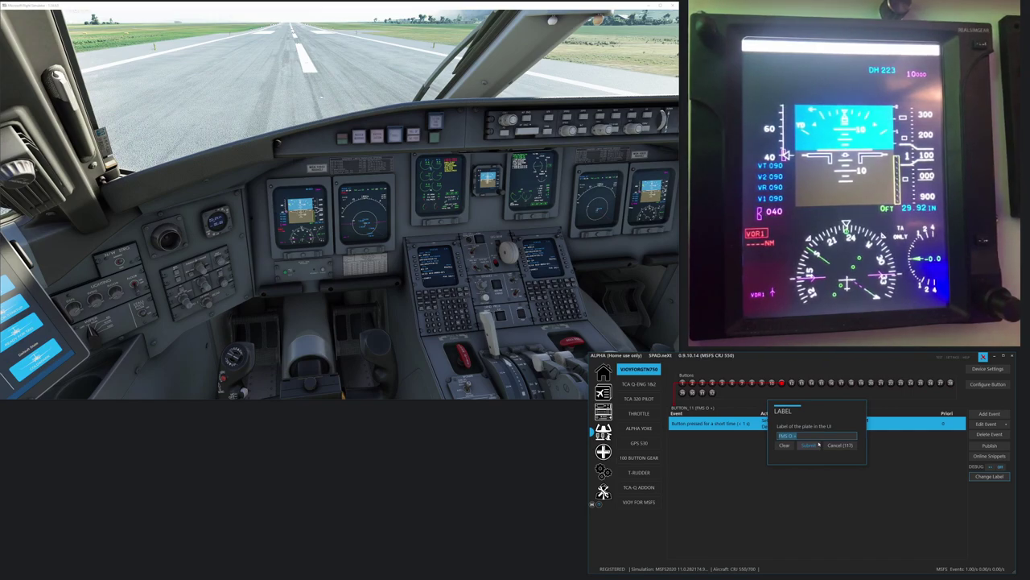
{"action": "type", "text": "VOL -"}
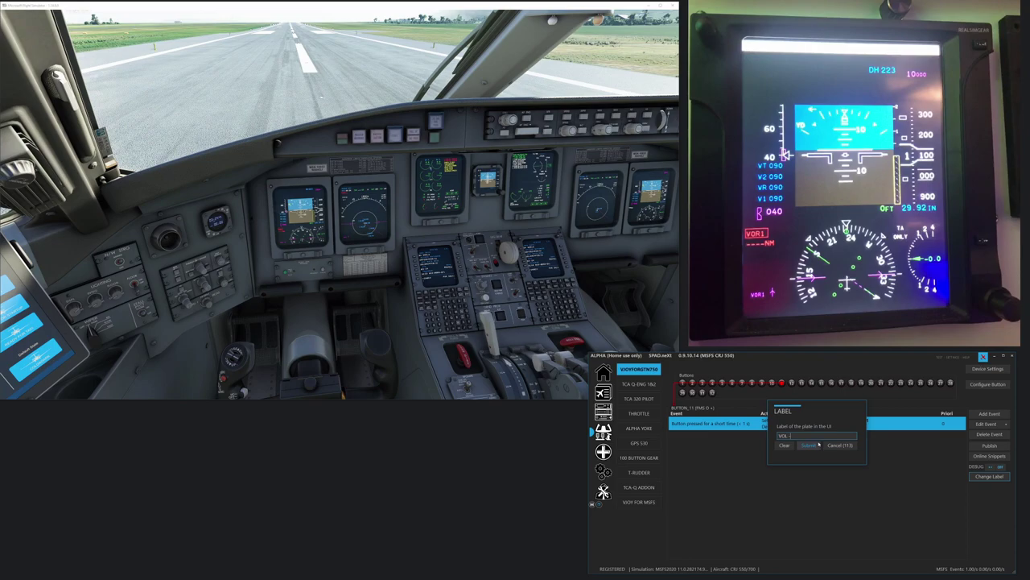
{"action": "left_click", "coordinate": [809, 444]}
{"action": "left_click", "coordinate": [820, 384]}
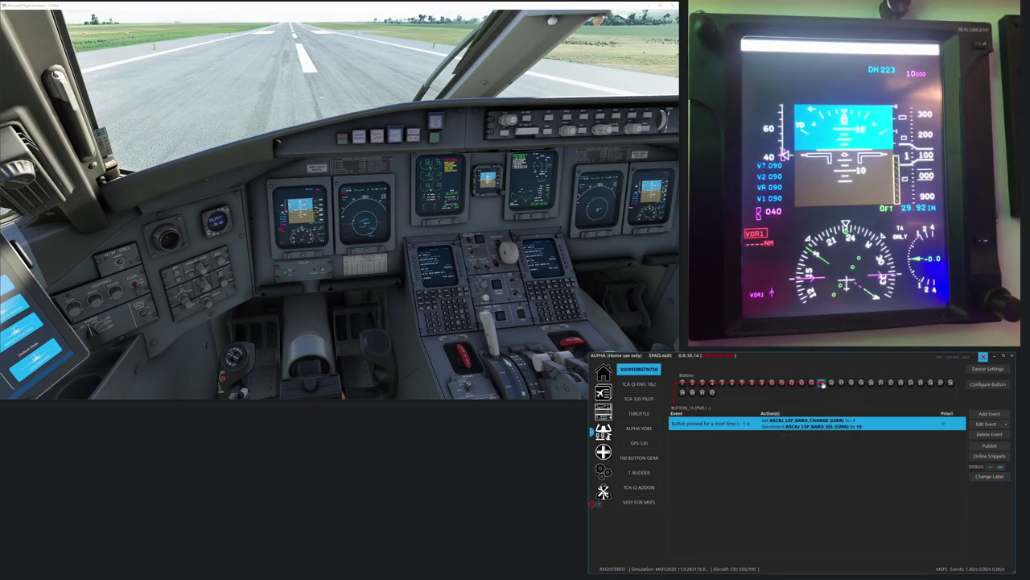
{"action": "left_click", "coordinate": [802, 384]}
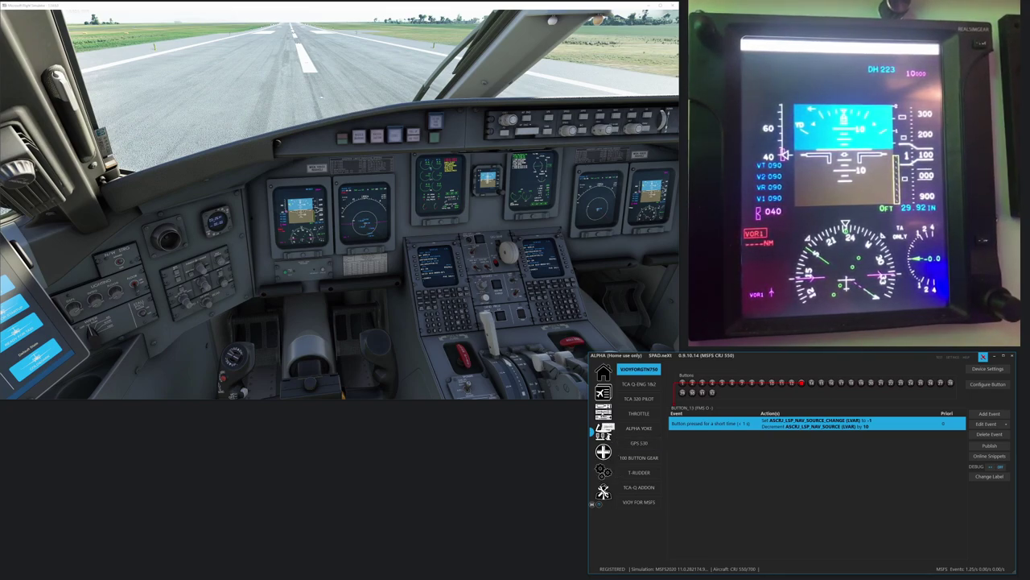
{"action": "left_click", "coordinate": [603, 411]}
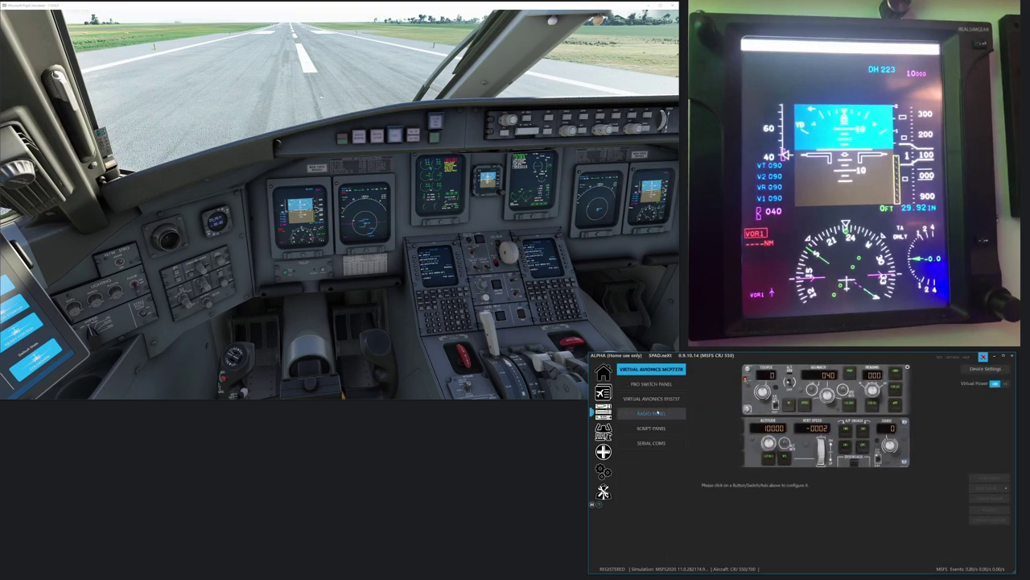
Step: Inspect the Script Panel Row 1 Col 1 SYSTEMLED data-change action, cancel it, and open Data Monitor
{"action": "left_click", "coordinate": [650, 427]}
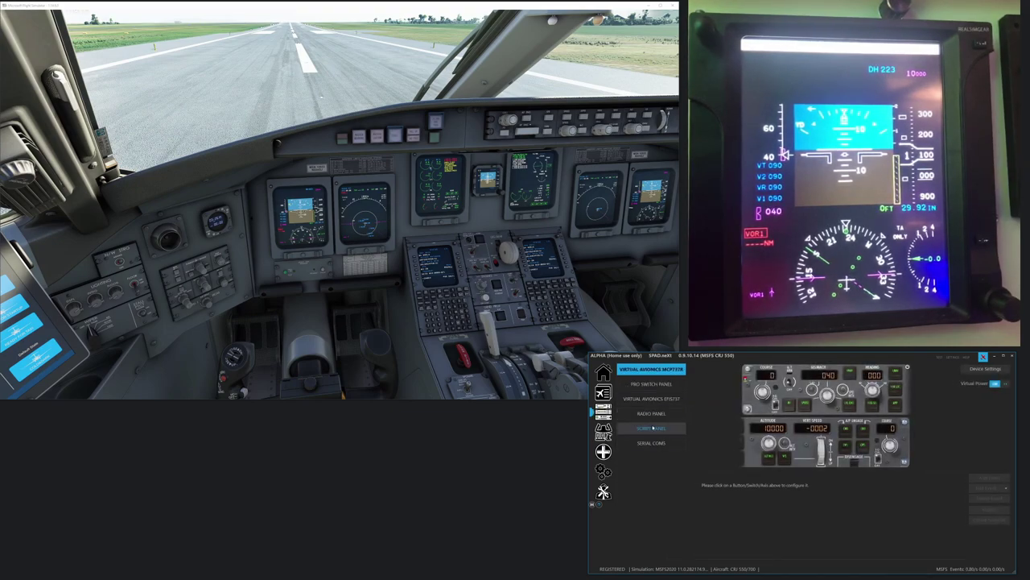
{"action": "left_click", "coordinate": [759, 401]}
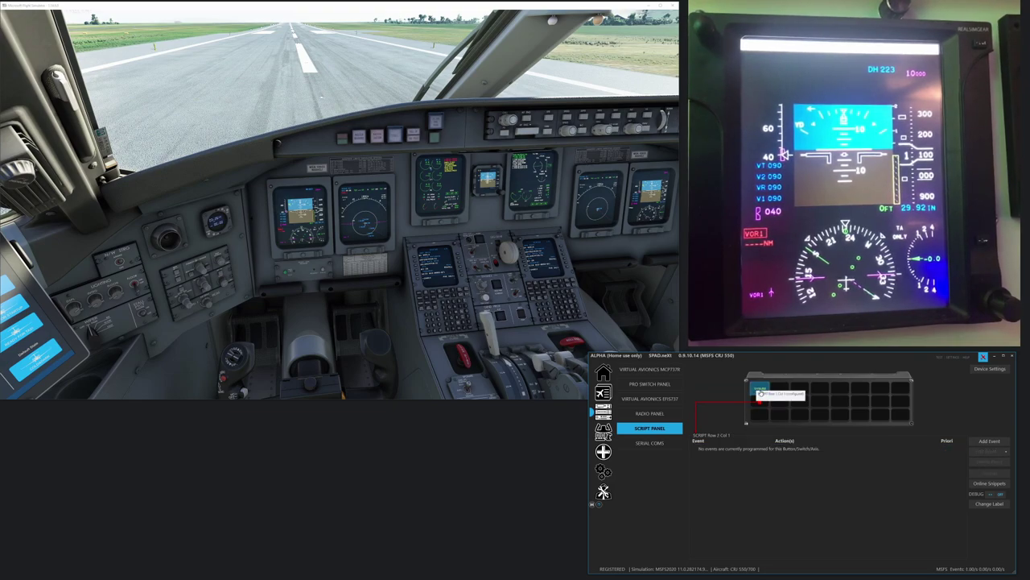
{"action": "left_click", "coordinate": [760, 392]}
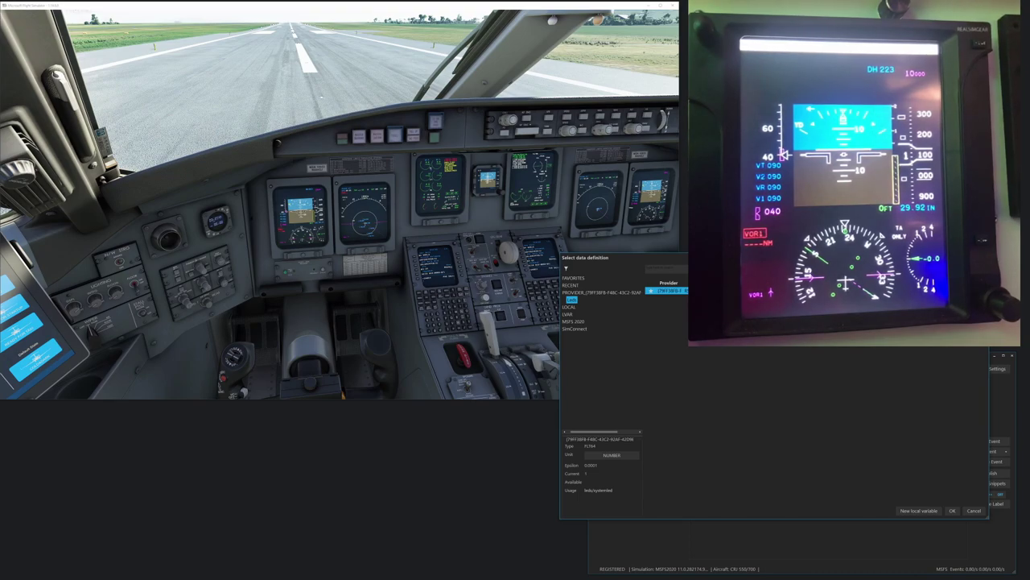
{"action": "left_click", "coordinate": [950, 511]}
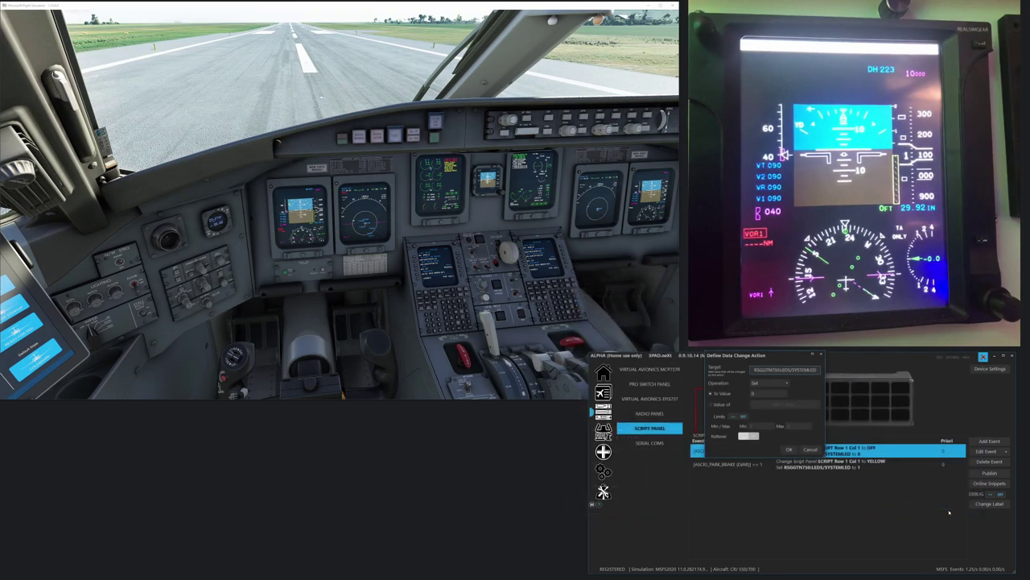
{"action": "left_click", "coordinate": [806, 449]}
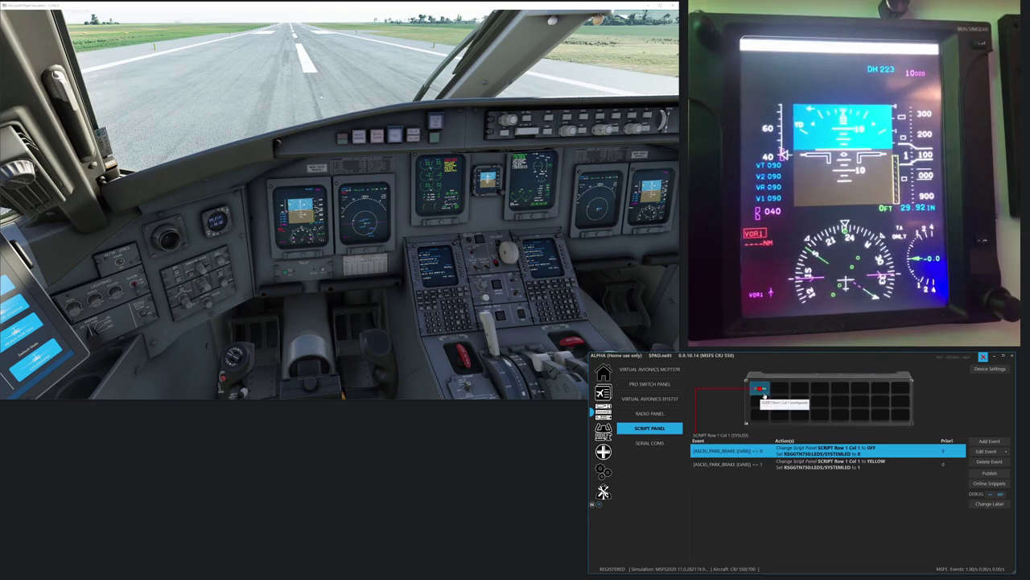
{"action": "left_click", "coordinate": [603, 451]}
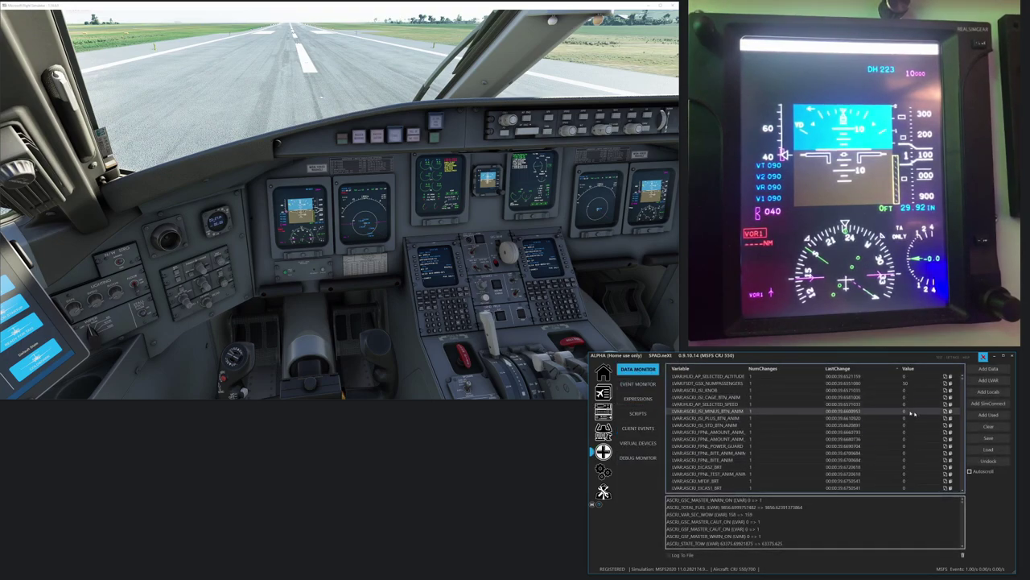
Step: Clear the monitored variable list and add only the GTN 750 LED variable
{"action": "left_click", "coordinate": [988, 426]}
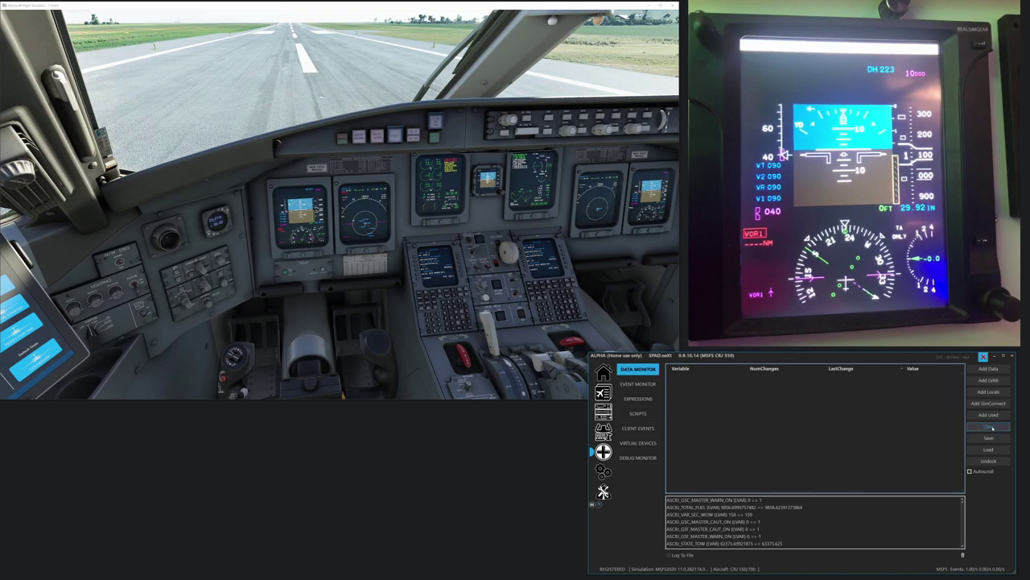
{"action": "left_click", "coordinate": [989, 391]}
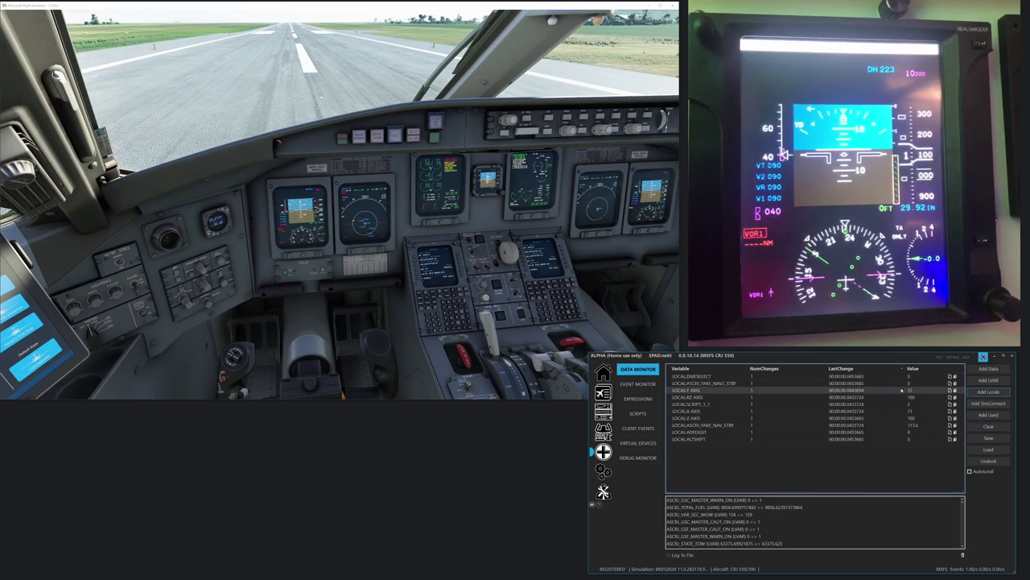
{"action": "left_click", "coordinate": [998, 426]}
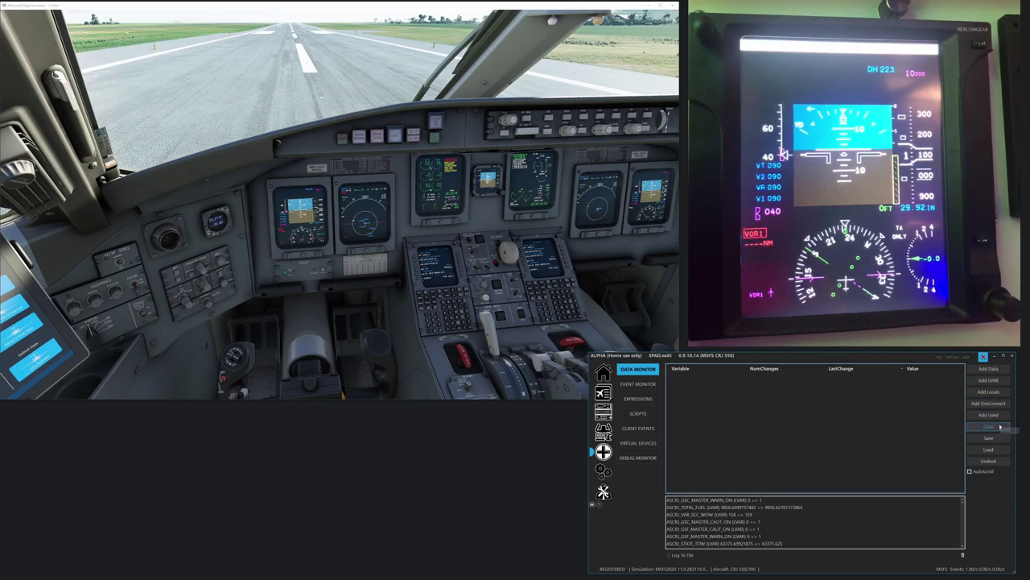
{"action": "left_click", "coordinate": [989, 367]}
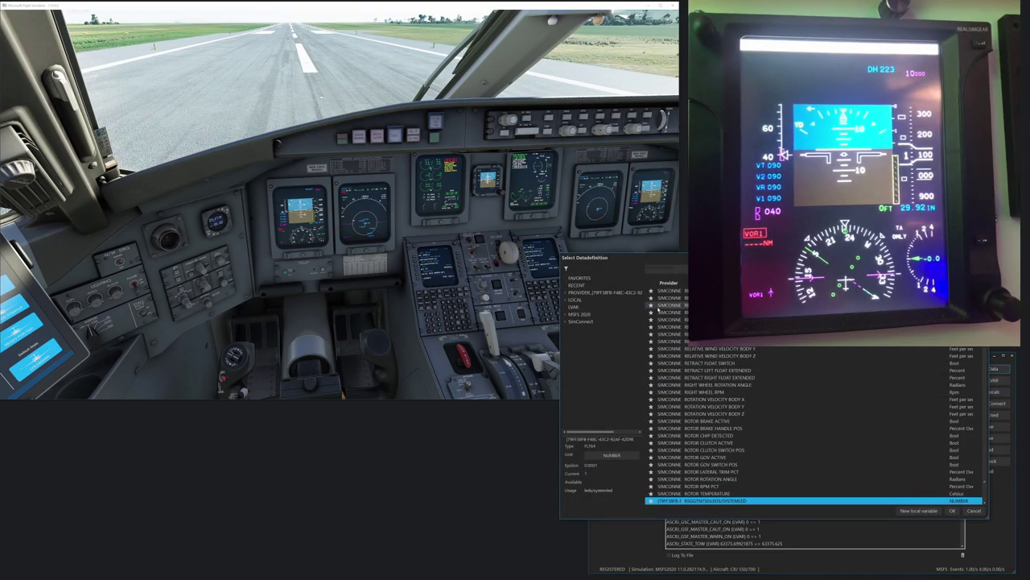
{"action": "key", "text": "Return"}
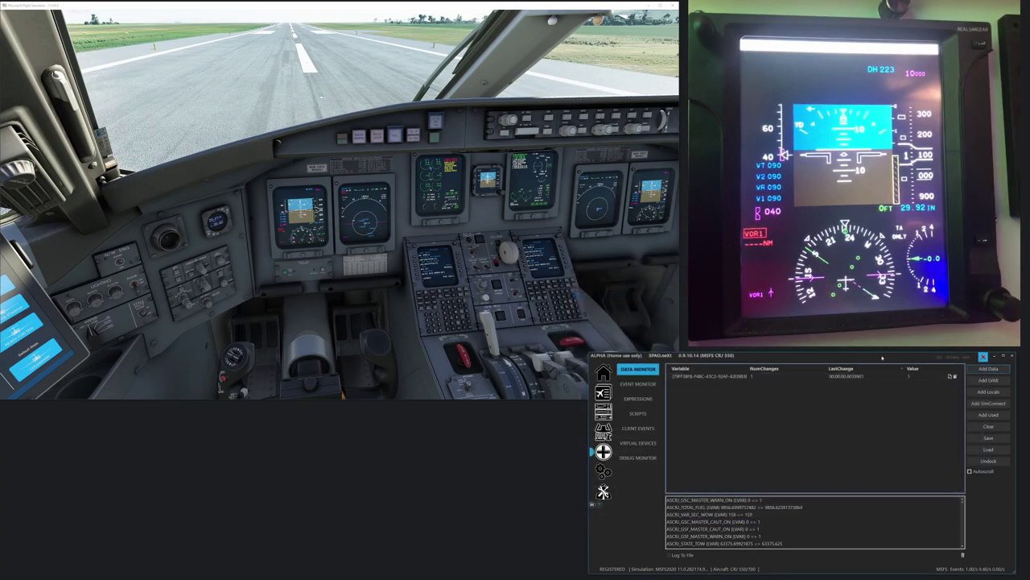
Step: Clear the log, undock the Monitor into a window below the cockpit, and reopen Script Panel
{"action": "left_click", "coordinate": [962, 557]}
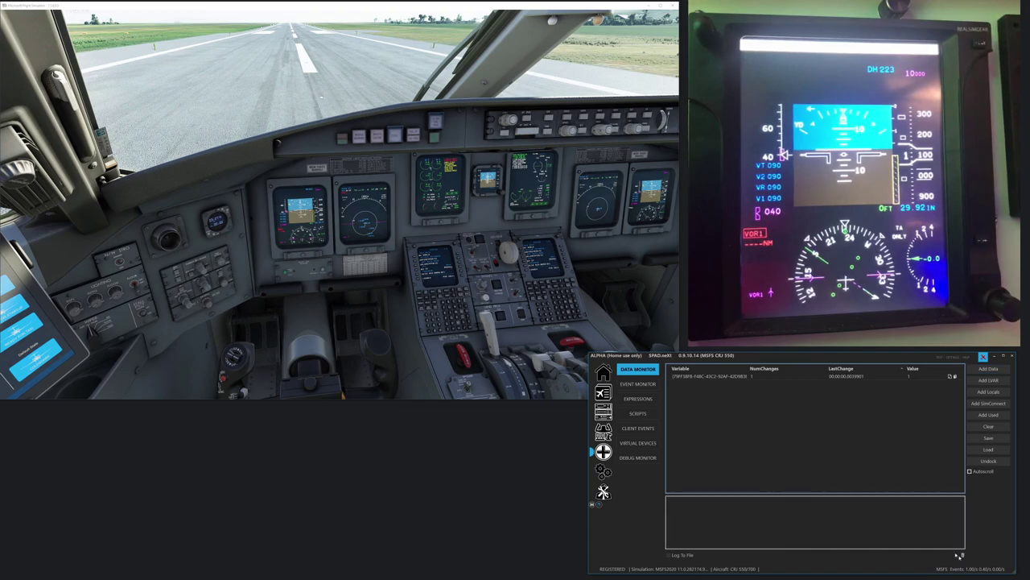
{"action": "left_click", "coordinate": [989, 460]}
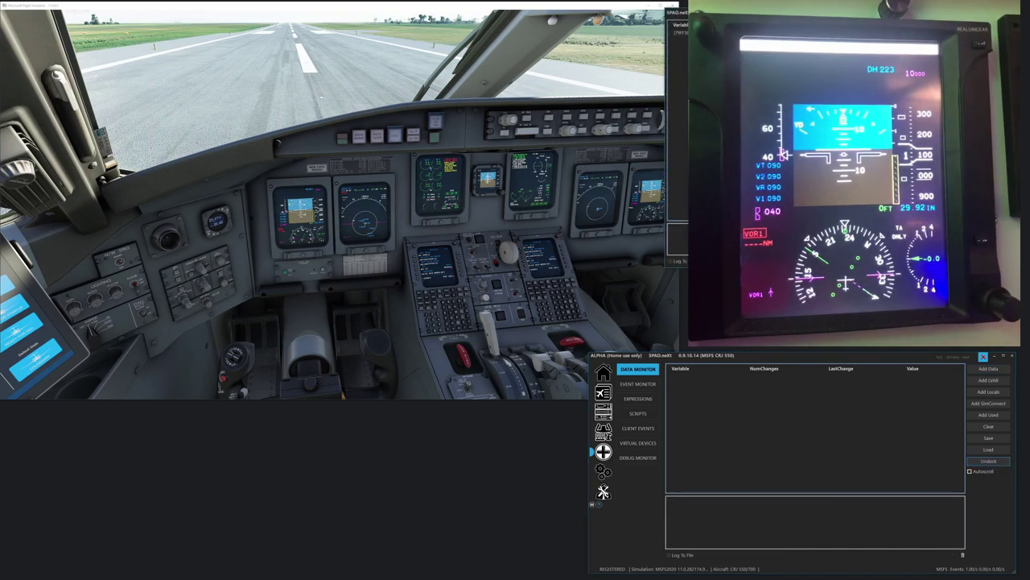
{"action": "left_click_drag", "start_coordinate": [957, 14], "coordinate": [505, 422]}
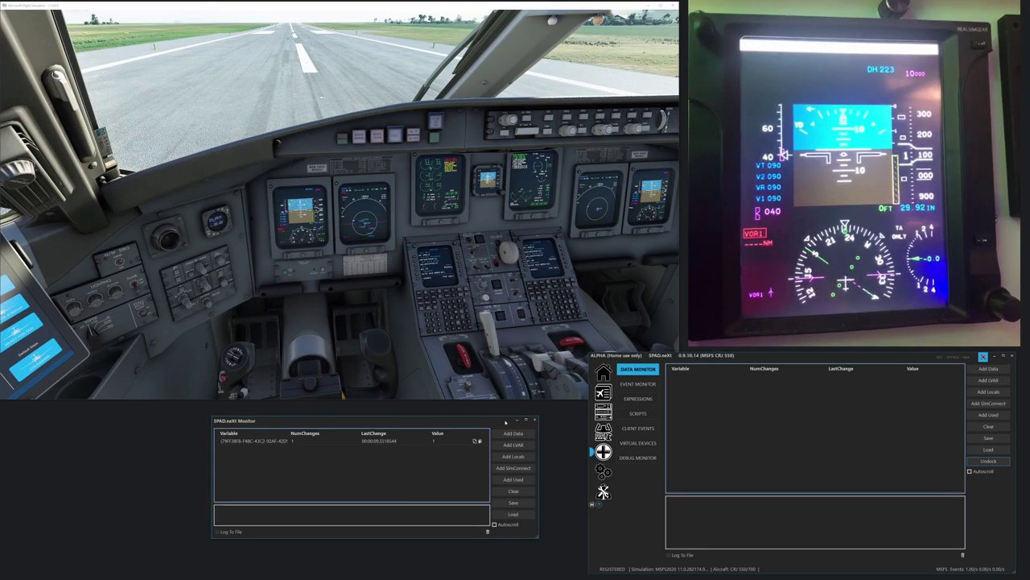
{"action": "left_click", "coordinate": [603, 410]}
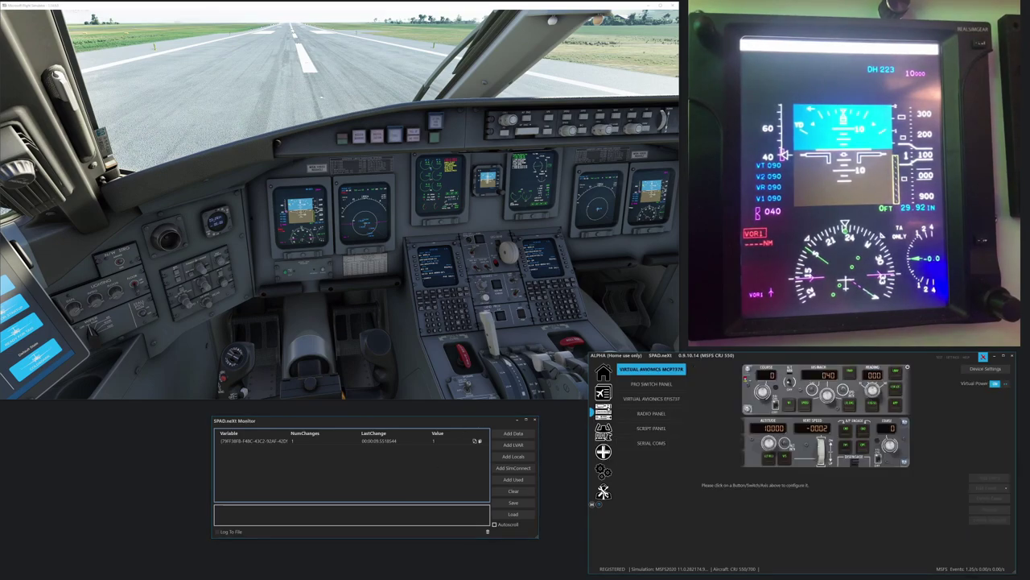
{"action": "left_click", "coordinate": [650, 427]}
Step: Set and release the parking brake with Ctrl+. while the monitor logs SYSTEMLED changes
{"action": "left_click", "coordinate": [758, 400]}
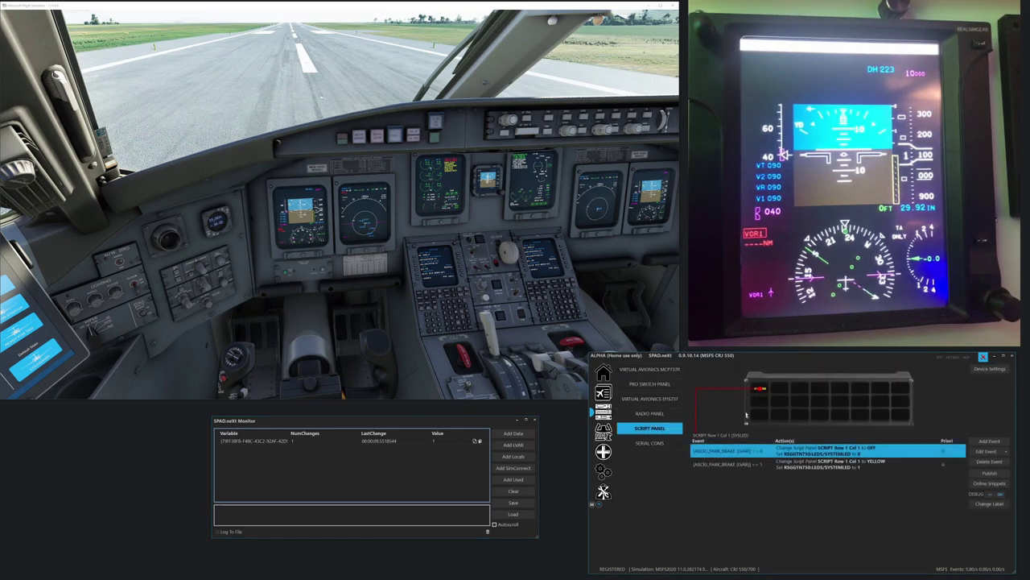
{"action": "left_click", "coordinate": [339, 201]}
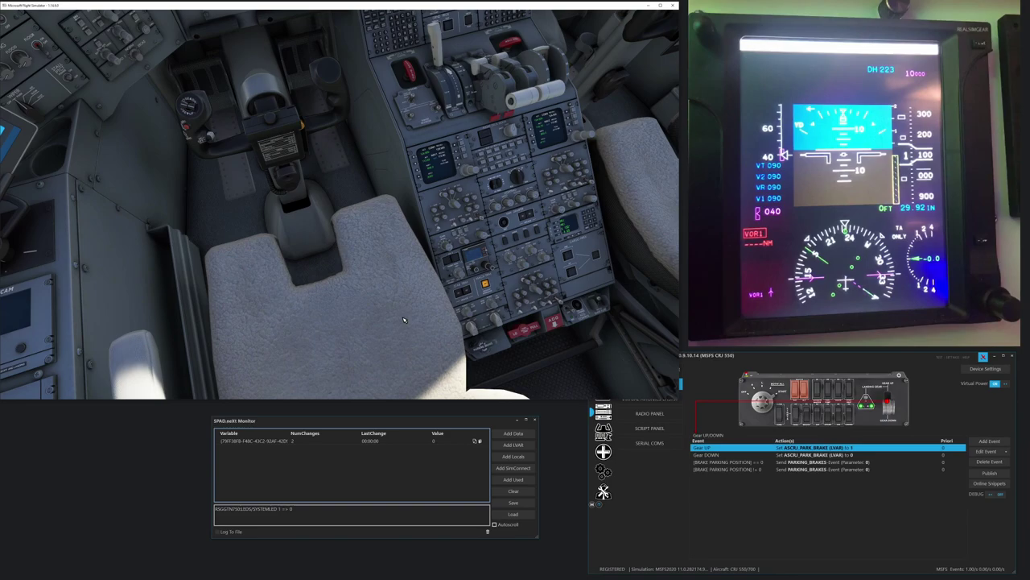
{"action": "left_click", "coordinate": [650, 427]}
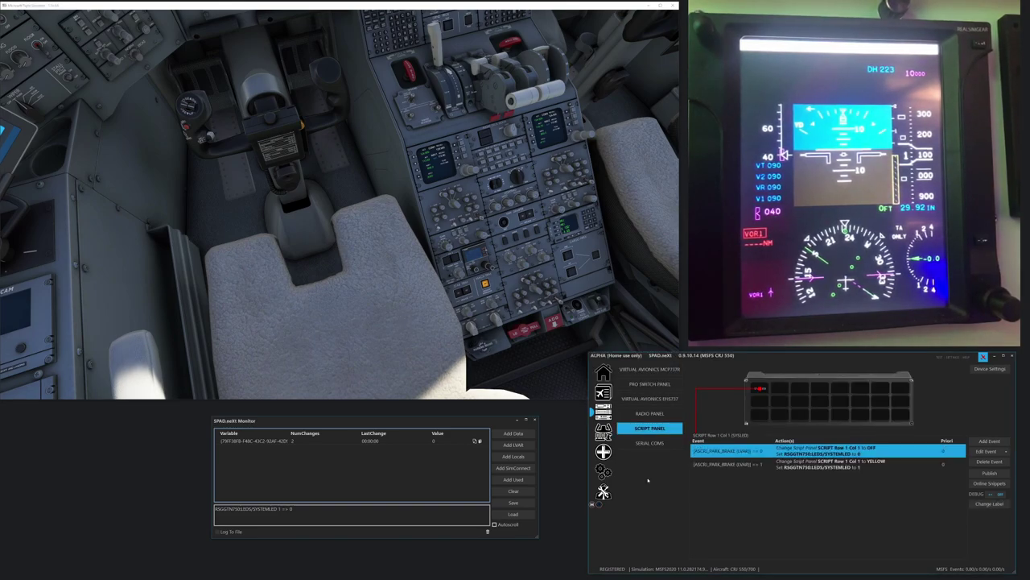
{"action": "key", "text": "ctrl+period"}
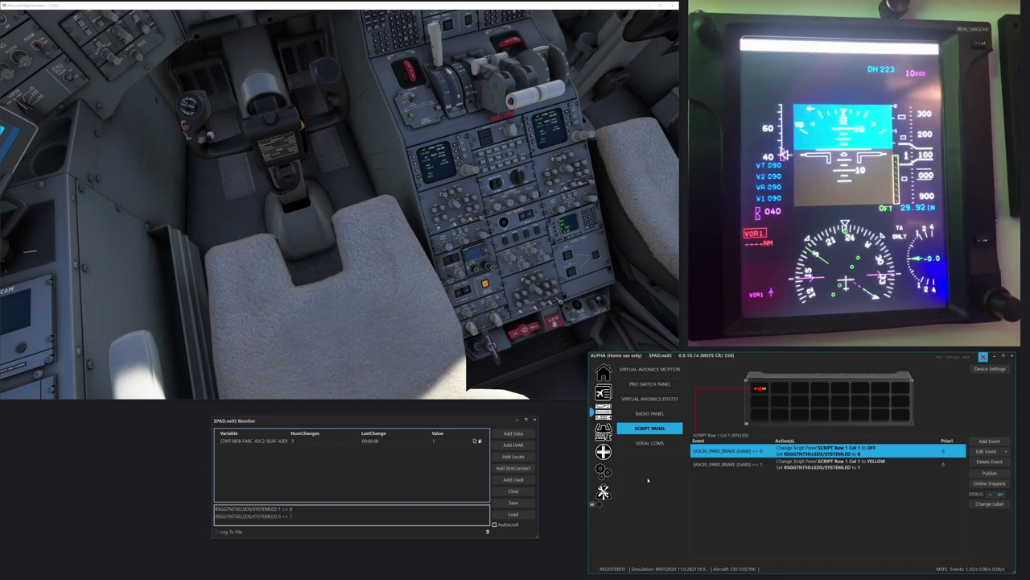
{"action": "key", "text": "ctrl+period"}
{"action": "key", "text": "ctrl+period"}
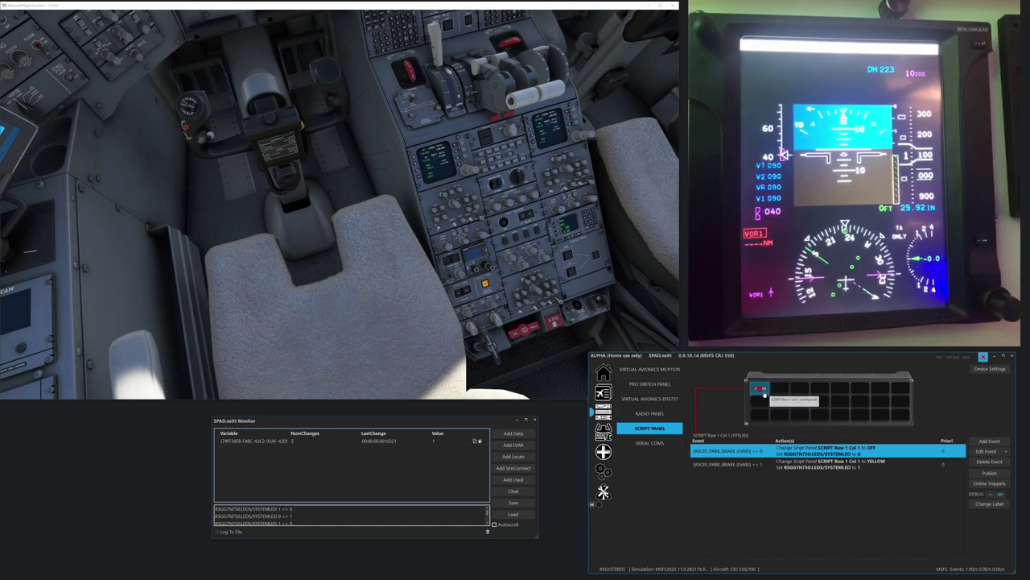
{"action": "left_click", "coordinate": [764, 392]}
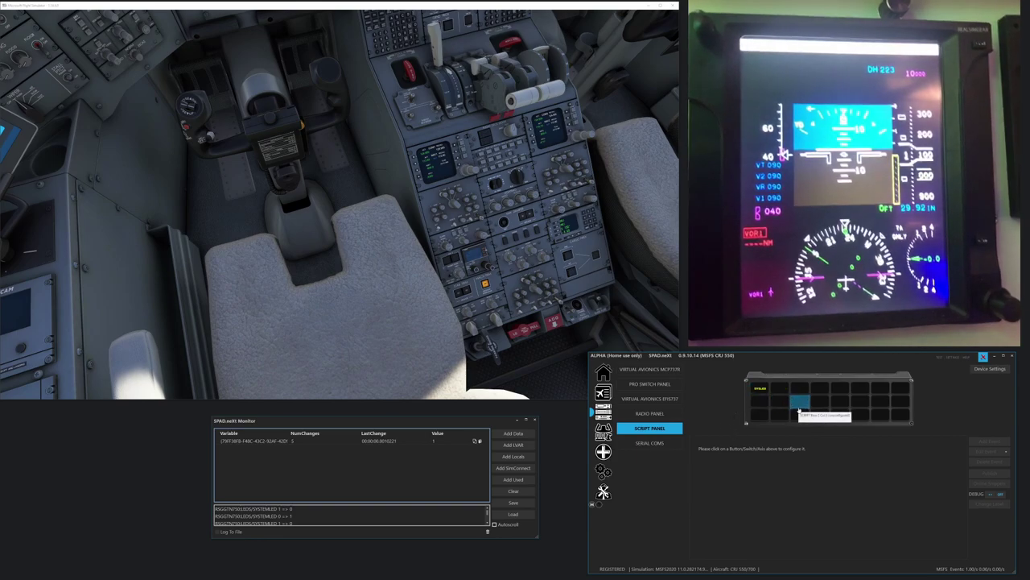
{"action": "left_click", "coordinate": [760, 389]}
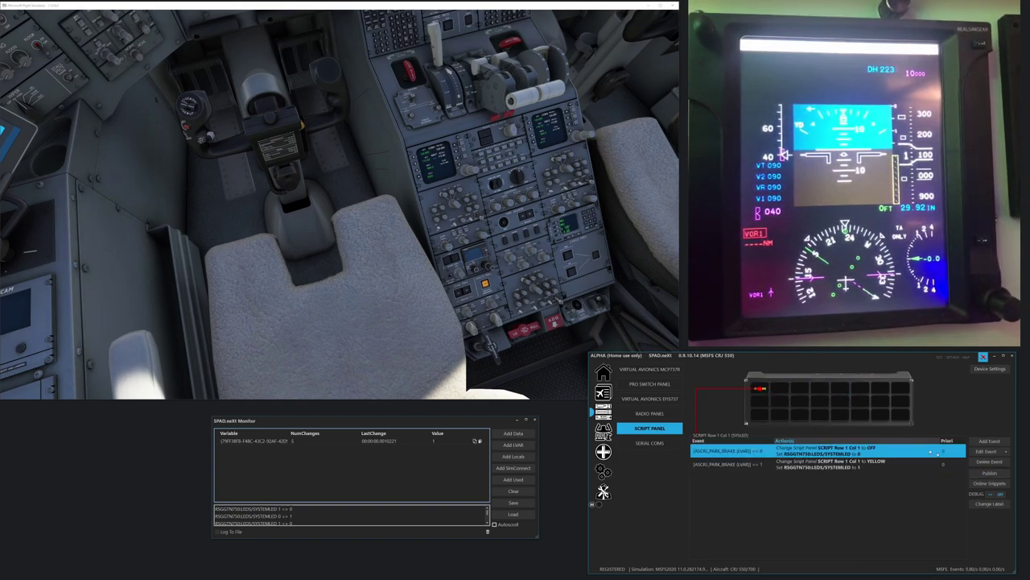
Step: Publish the Row 1 Col 1 events as snippet 'GTN LED Panel' for All aircrafts
{"action": "left_click", "coordinate": [989, 473]}
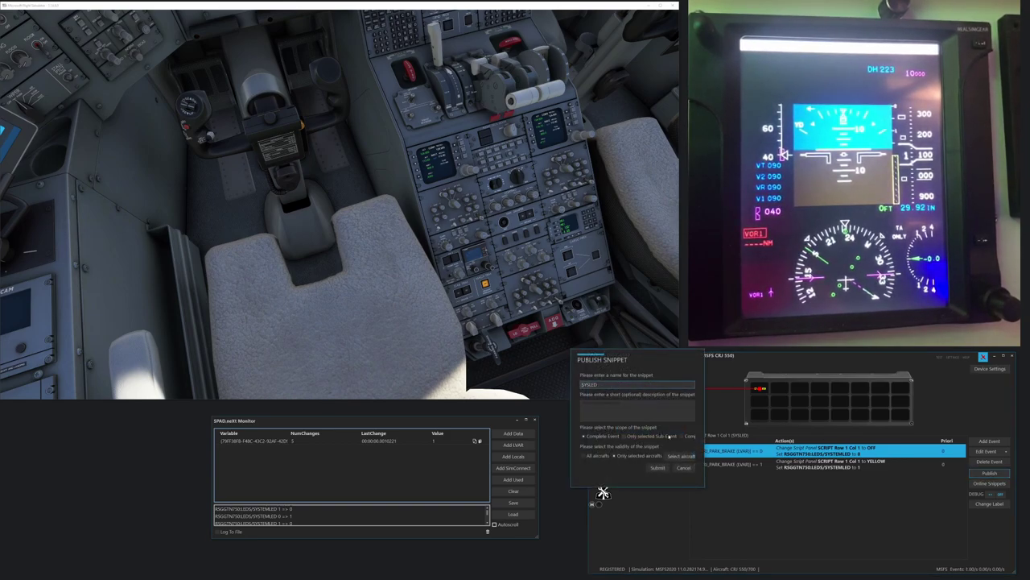
{"action": "left_click", "coordinate": [690, 437]}
{"action": "left_click", "coordinate": [605, 456]}
{"action": "key", "text": "shift+Tab"}
{"action": "key", "text": "shift+Tab"}
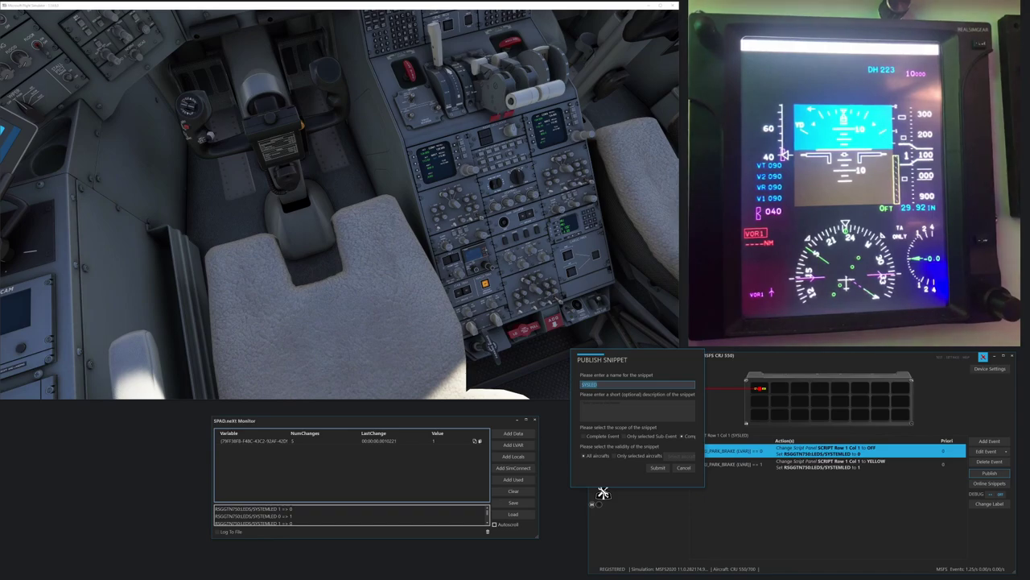
{"action": "type", "text": "L"}
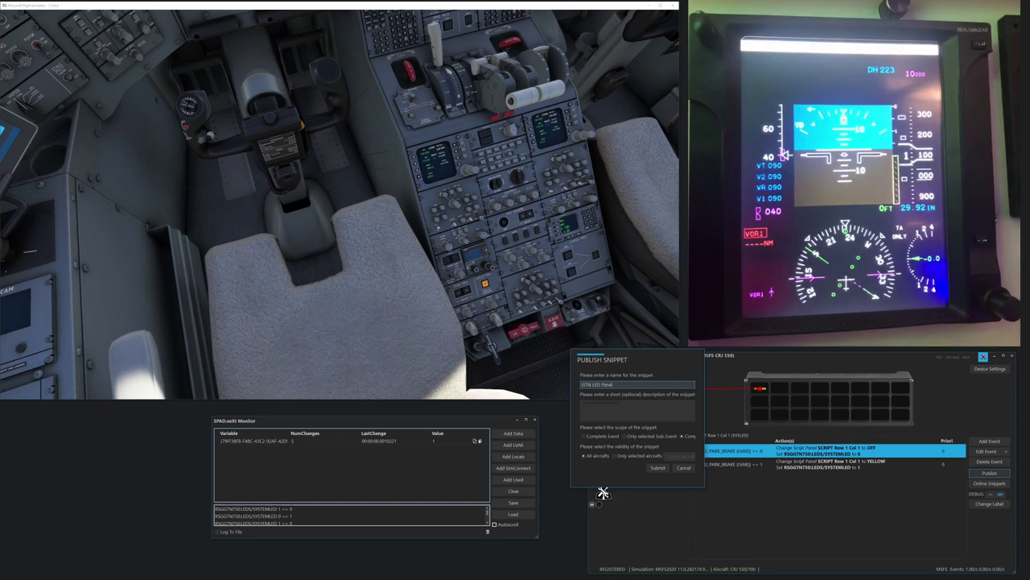
{"action": "left_click", "coordinate": [656, 469]}
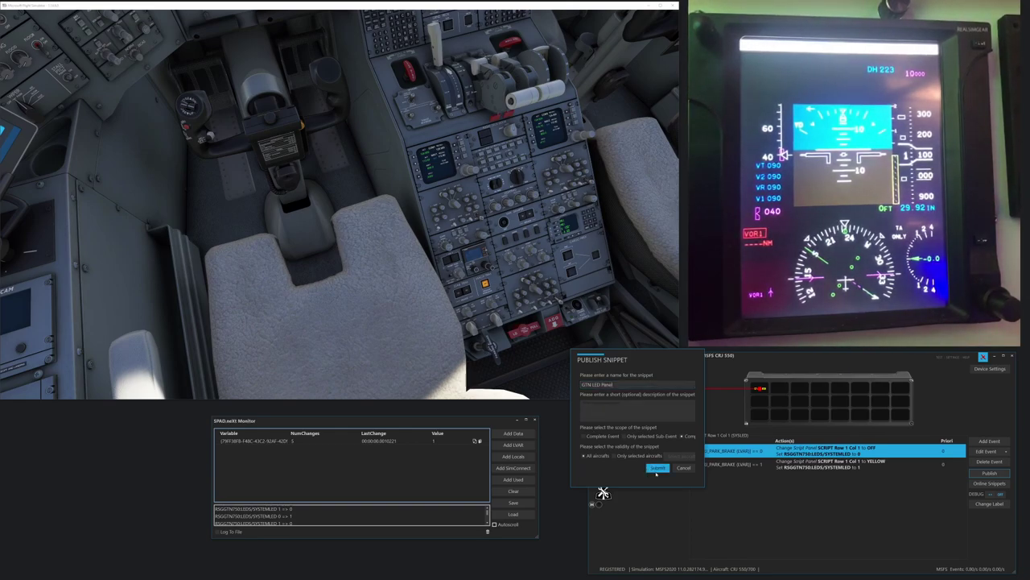
{"action": "left_click", "coordinate": [683, 476]}
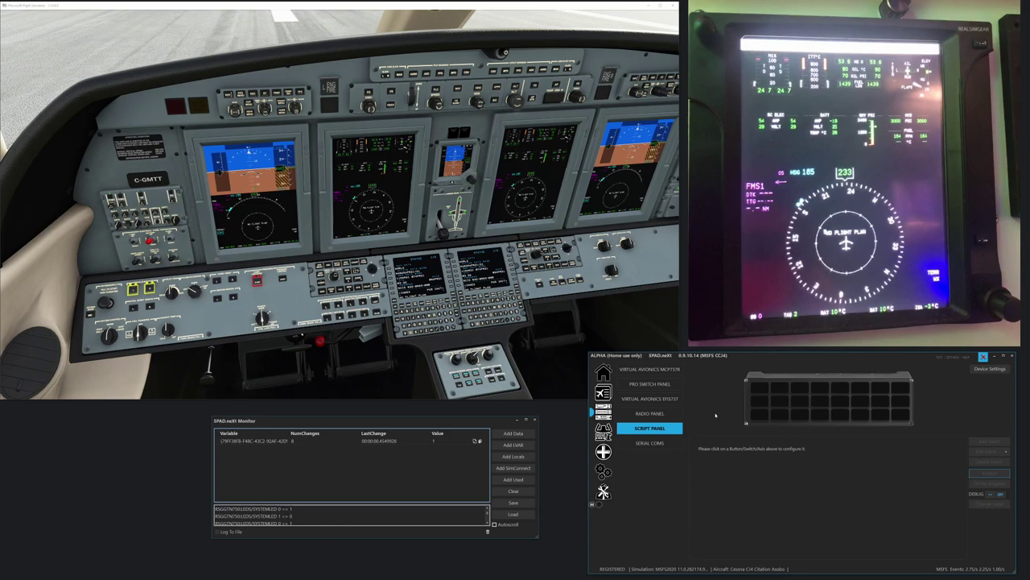
Step: Apply the 'GTN LED Panel' online snippet to the CJ4's Row 1 Col 1, replacing all events
{"action": "left_click", "coordinate": [757, 391]}
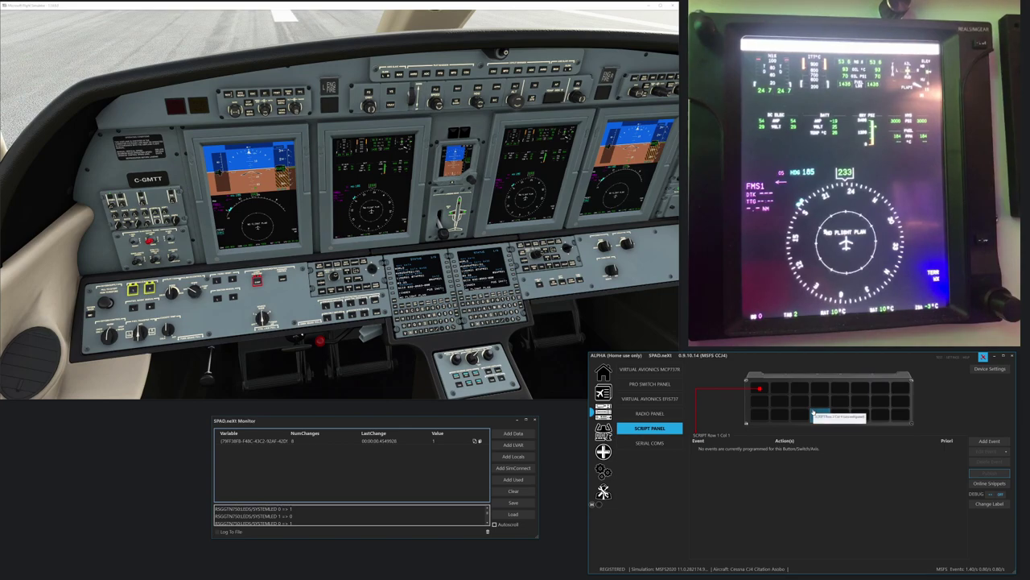
{"action": "left_click", "coordinate": [992, 483]}
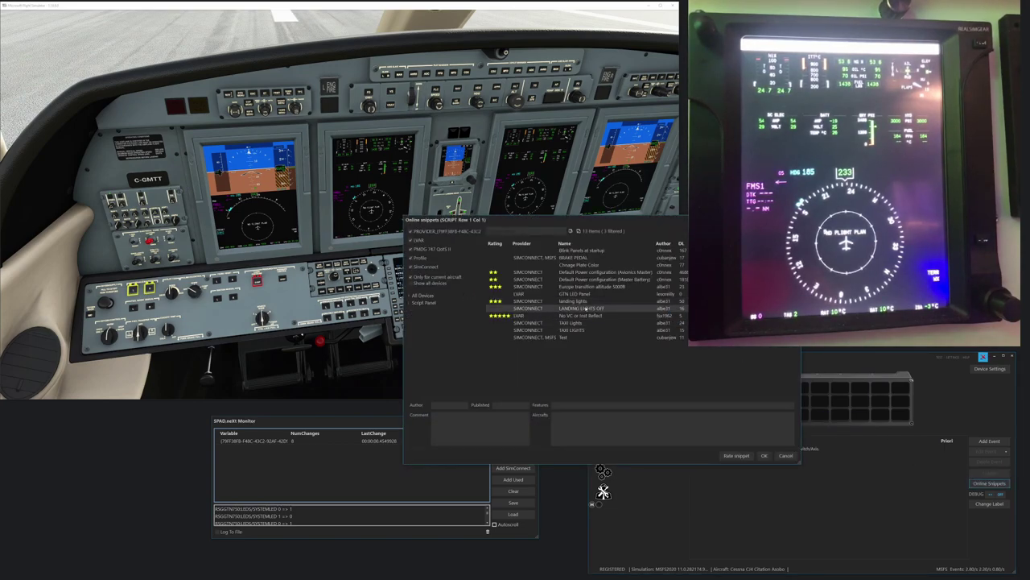
{"action": "left_click", "coordinate": [584, 296]}
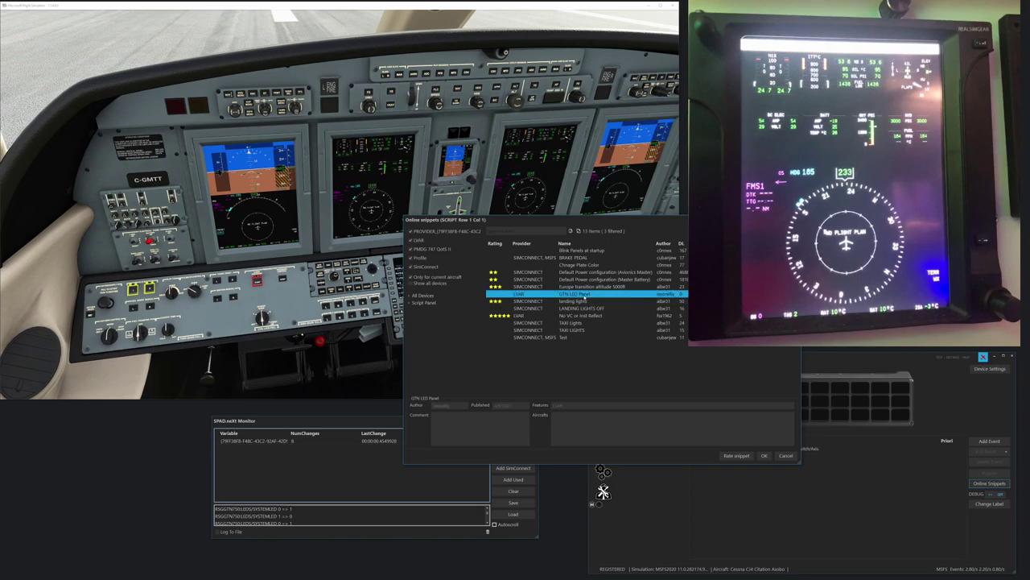
{"action": "left_click", "coordinate": [764, 456]}
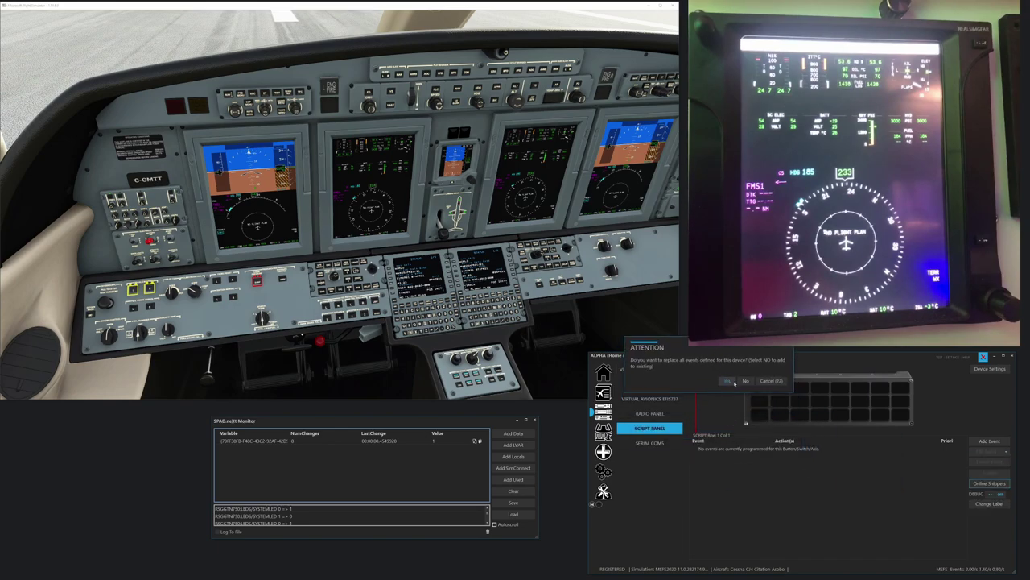
{"action": "left_click", "coordinate": [727, 381]}
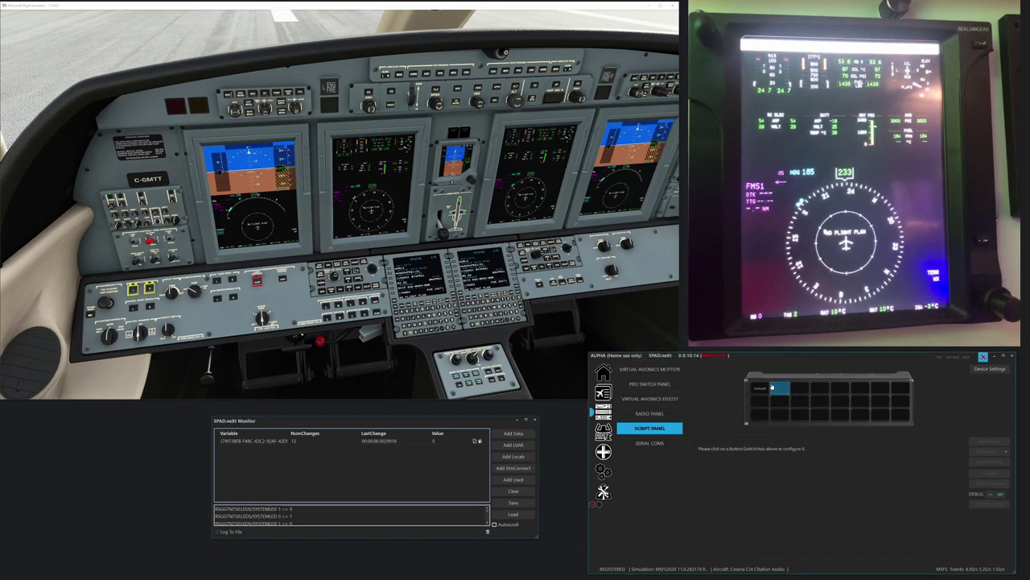
{"action": "left_click", "coordinate": [770, 392]}
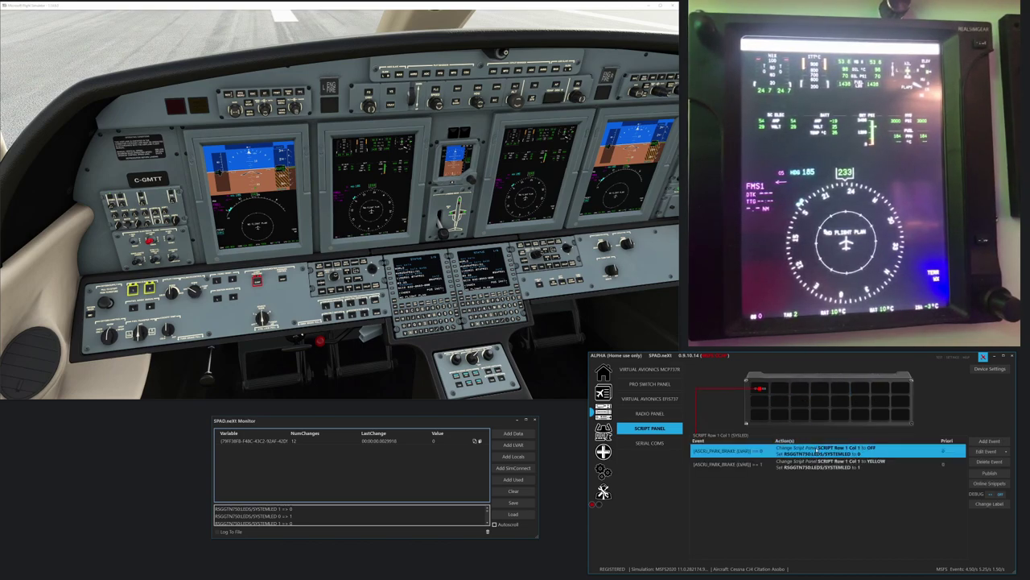
Step: Edit the first LED event's condition and browse the MSFS 2020 LVAR tree to WT > CJ4 > Emer
{"action": "left_click", "coordinate": [985, 450]}
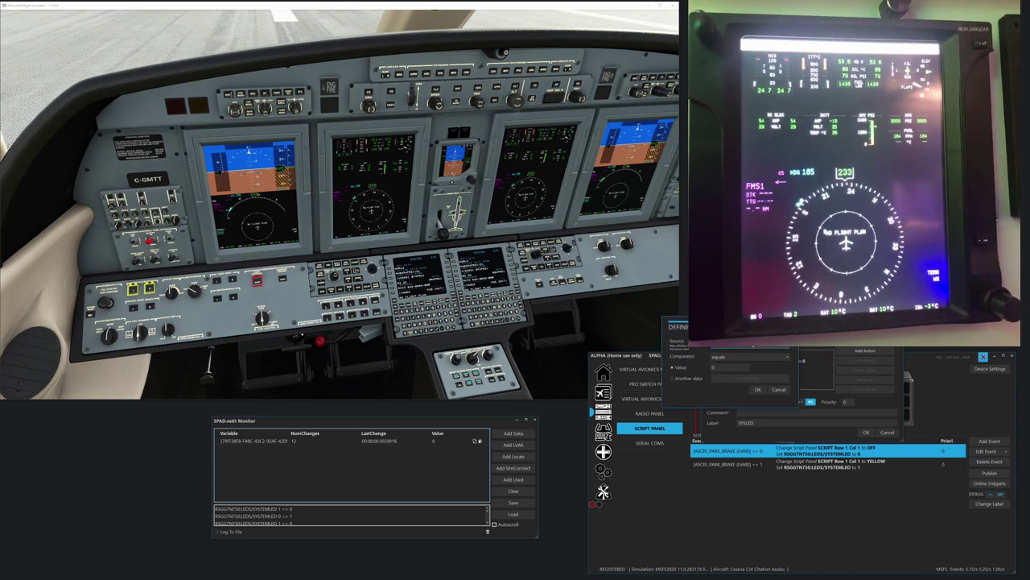
{"action": "left_click", "coordinate": [752, 349]}
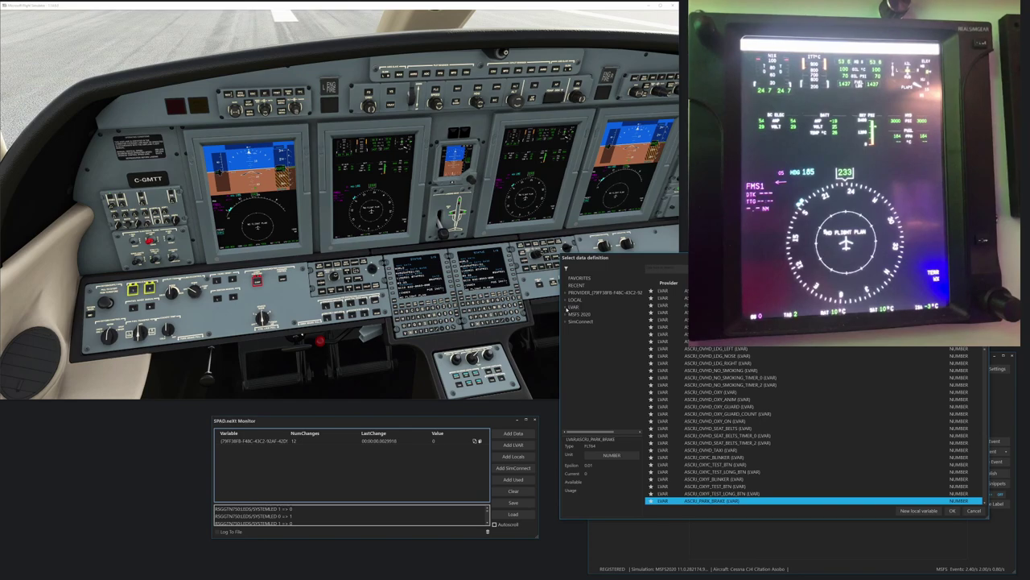
{"action": "left_click", "coordinate": [568, 314]}
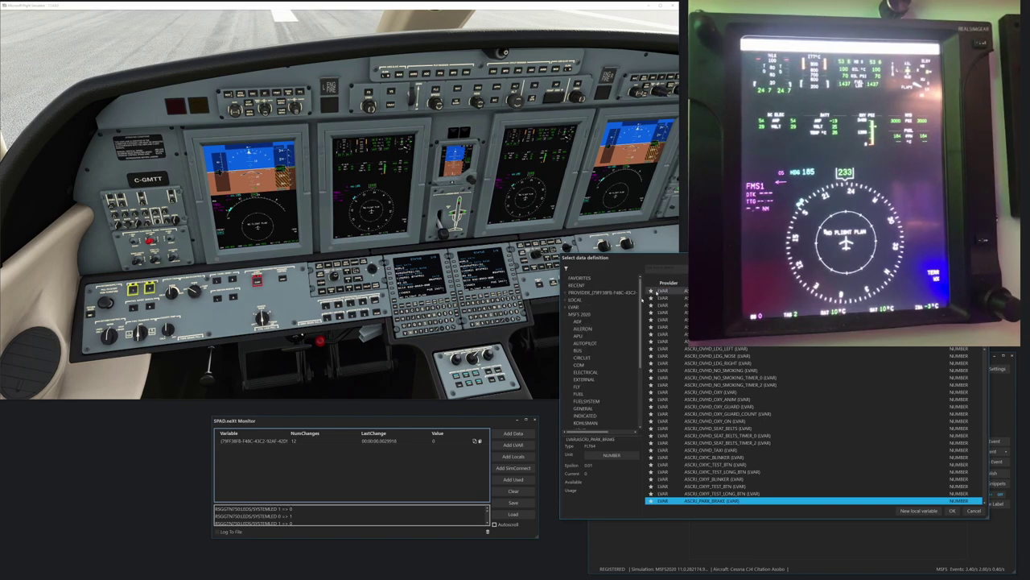
{"action": "left_click", "coordinate": [573, 306]}
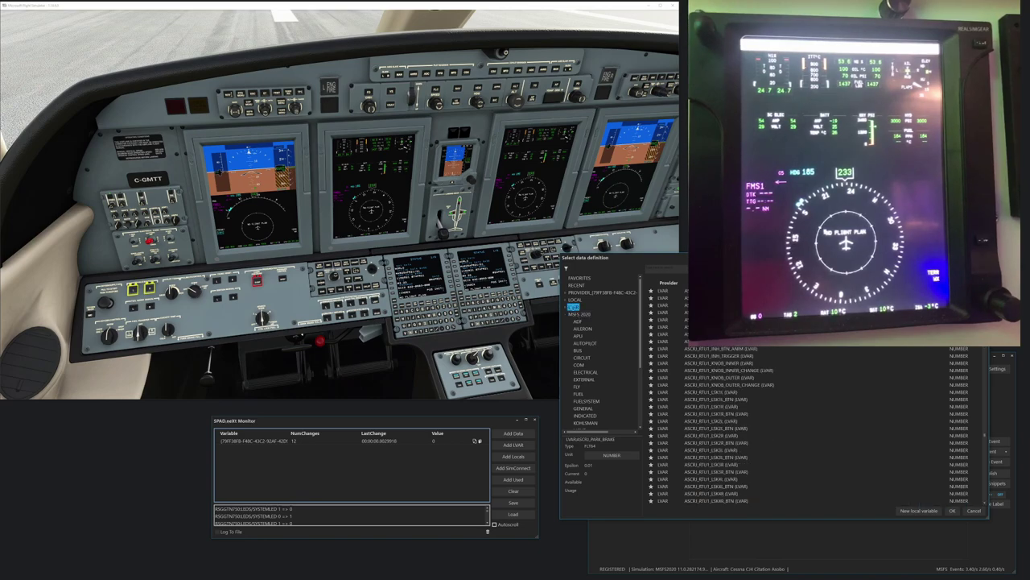
{"action": "scroll", "coordinate": [767, 359], "scroll_direction": "down", "scroll_amount": 5}
{"action": "scroll", "coordinate": [768, 359], "scroll_direction": "up", "scroll_amount": 3}
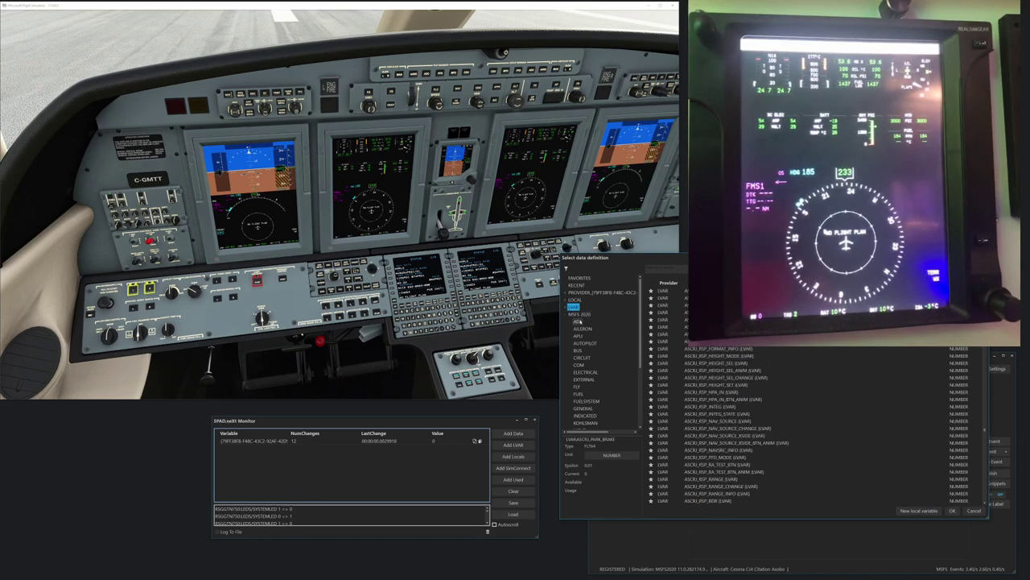
{"action": "left_click", "coordinate": [566, 307]}
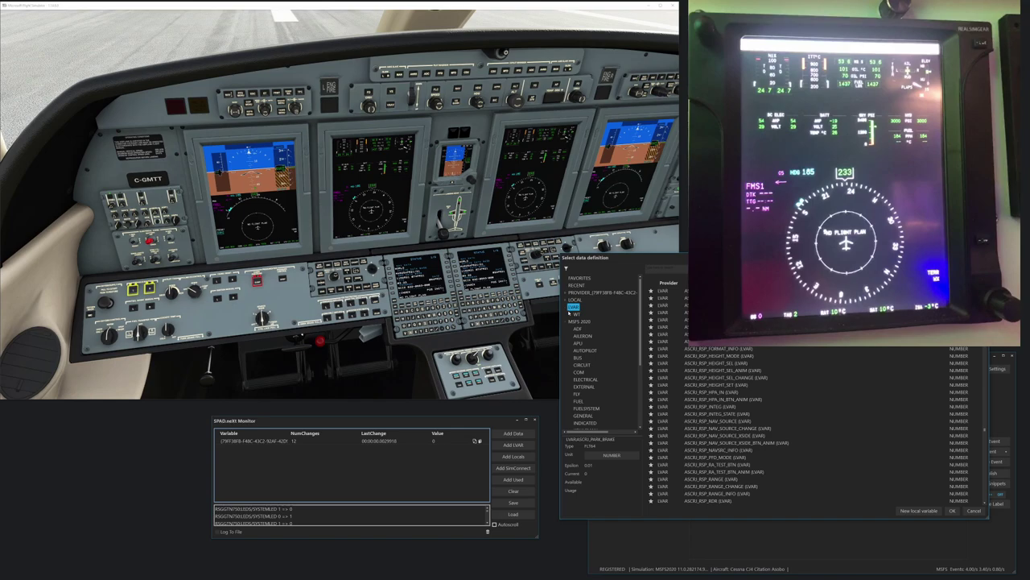
{"action": "left_click", "coordinate": [569, 314]}
{"action": "left_click", "coordinate": [576, 321]}
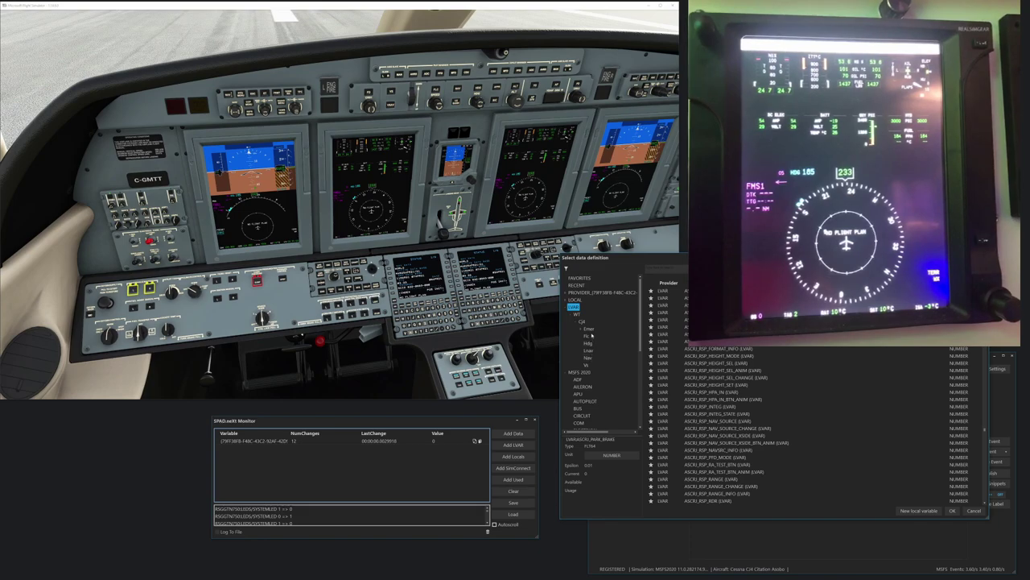
{"action": "left_click", "coordinate": [583, 329]}
{"action": "left_click", "coordinate": [592, 335]}
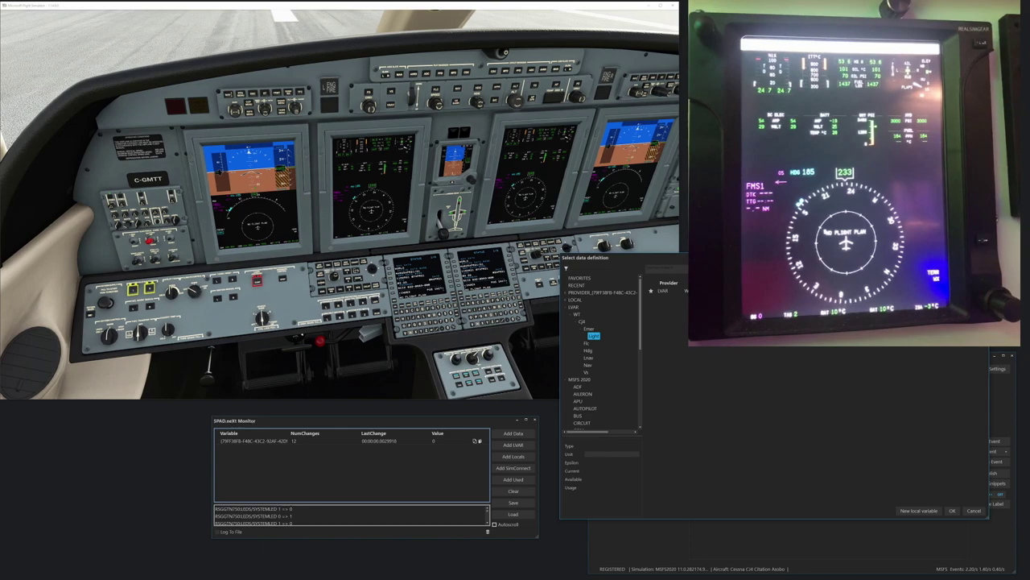
Step: Set the first event's condition to L:WT_CJ4_EMER_LIGHT_ARMED equals 0 and save it
{"action": "left_click", "coordinate": [664, 291]}
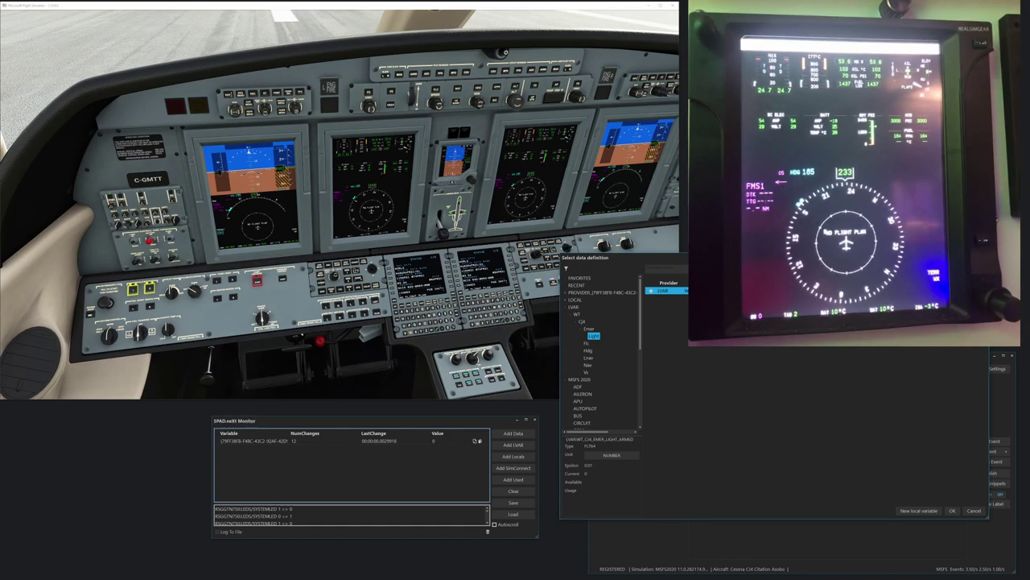
{"action": "left_click", "coordinate": [953, 510]}
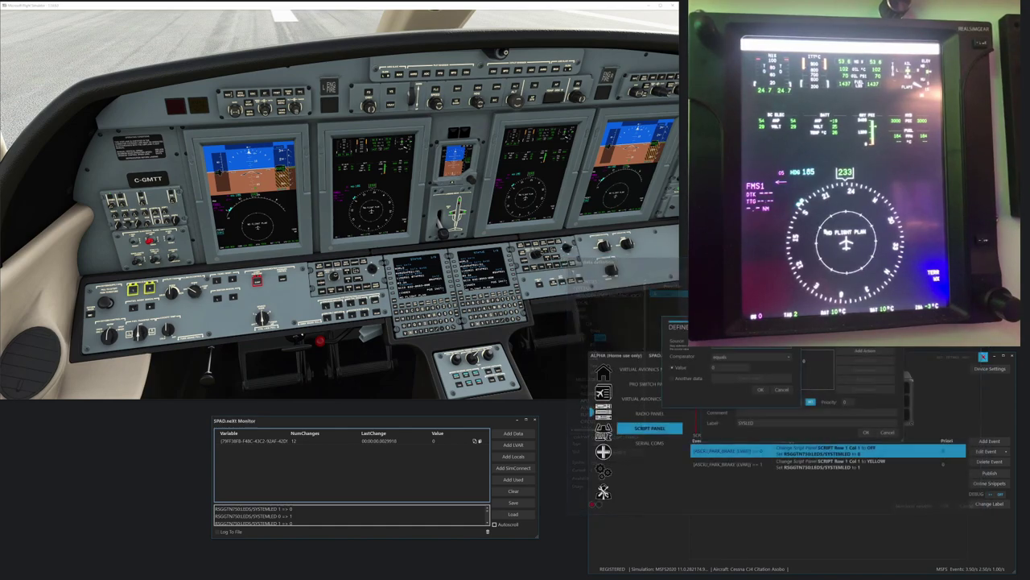
{"action": "left_click", "coordinate": [760, 390]}
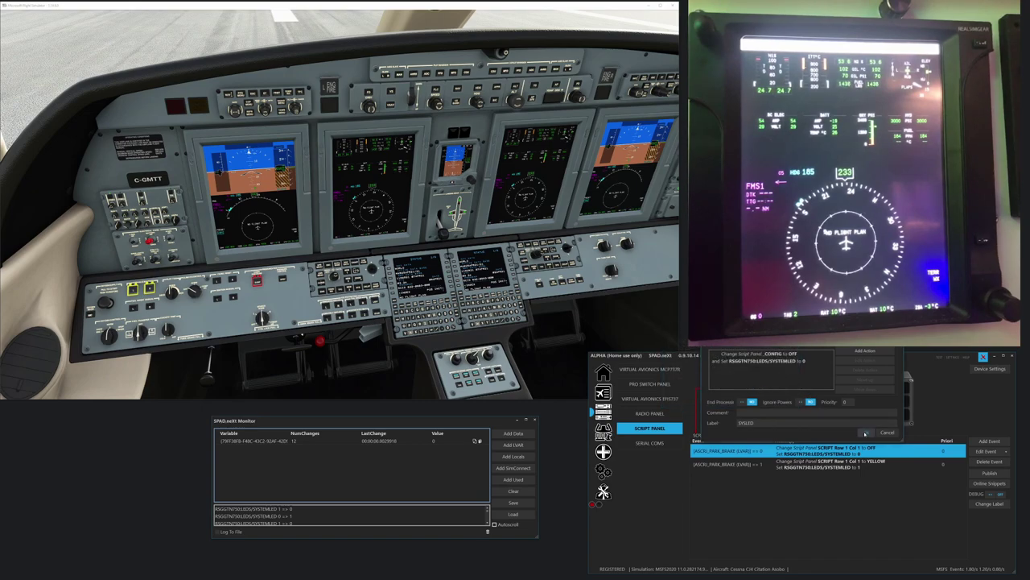
{"action": "left_click", "coordinate": [865, 434]}
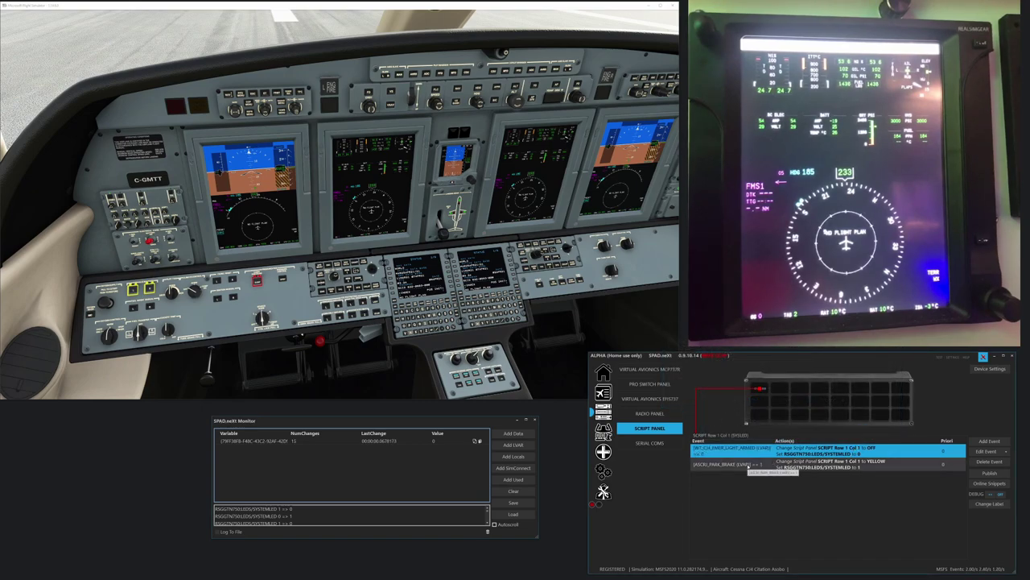
Step: Set the second event's condition to WT_CJ4_EMER_LIGHT_ARMED equals 1 and save it
{"action": "left_click", "coordinate": [748, 465]}
{"action": "double_click", "coordinate": [748, 465]}
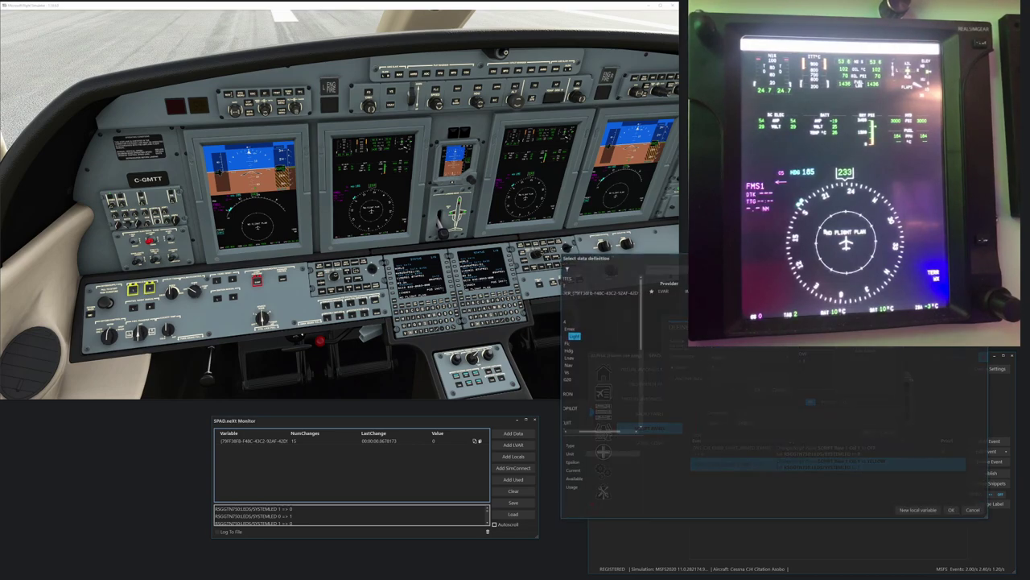
{"action": "double_click", "coordinate": [664, 291]}
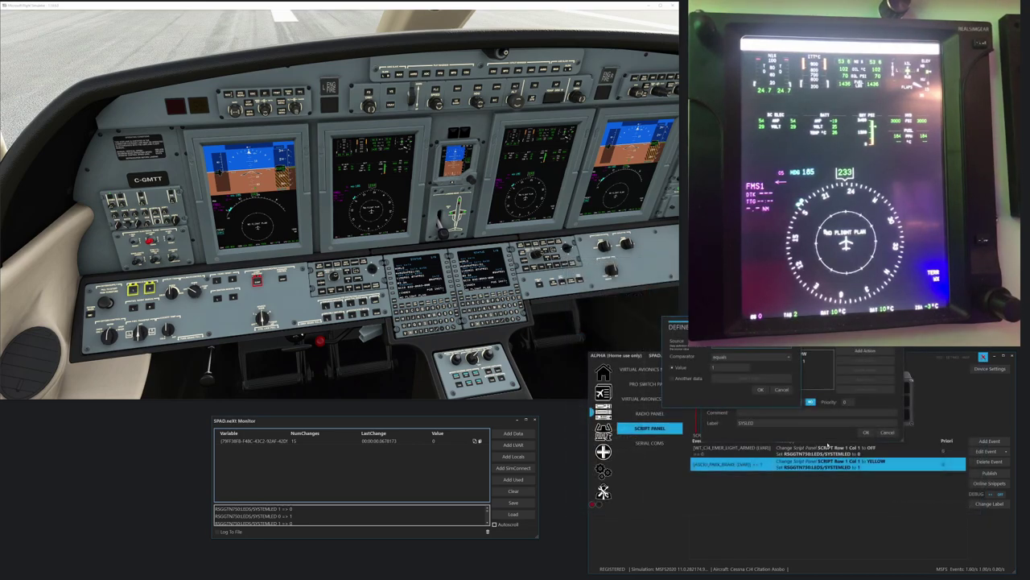
{"action": "left_click", "coordinate": [759, 390]}
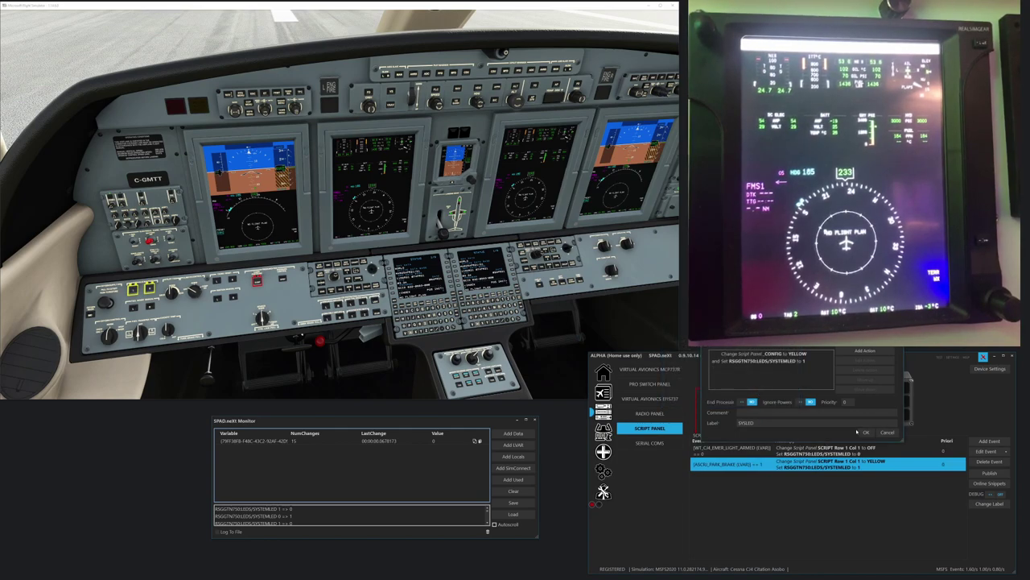
{"action": "left_click", "coordinate": [863, 432]}
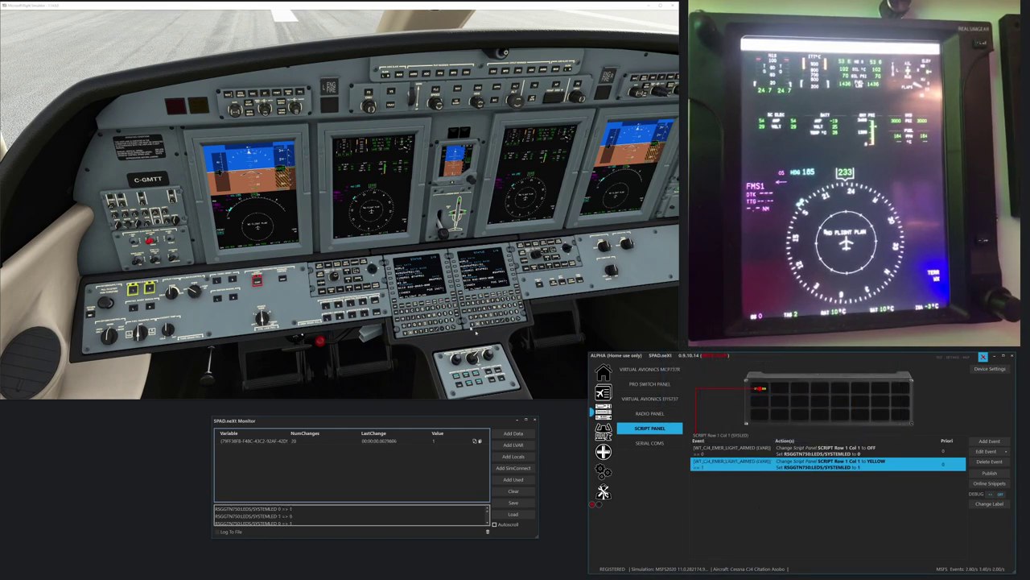
{"action": "left_click", "coordinate": [471, 440]}
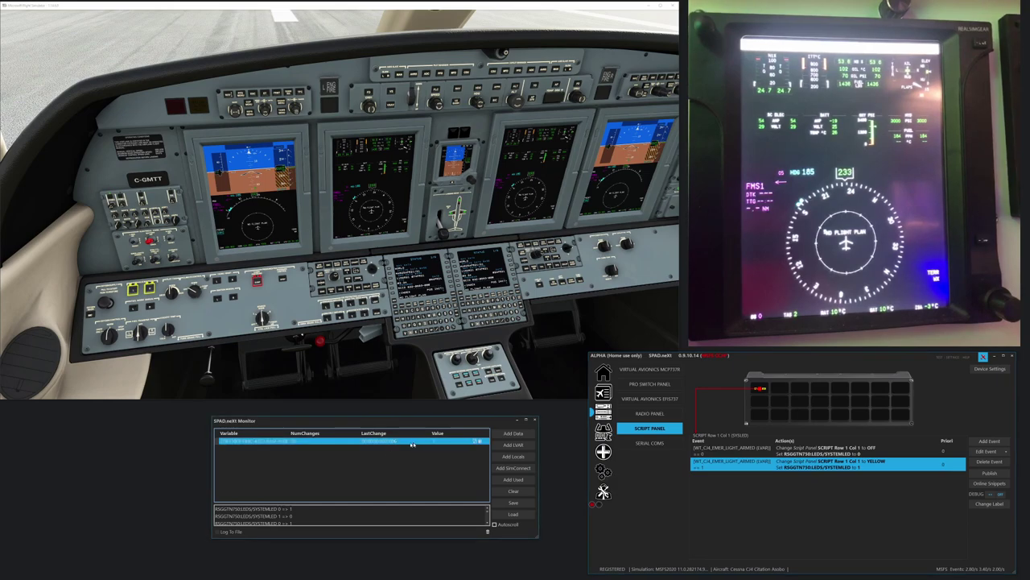
Step: Replace the monitor's old row with the WT_CJ4_EMER_LIGHT_ARMED LVAR and the SYSTEMLED variable
{"action": "left_click", "coordinate": [472, 441]}
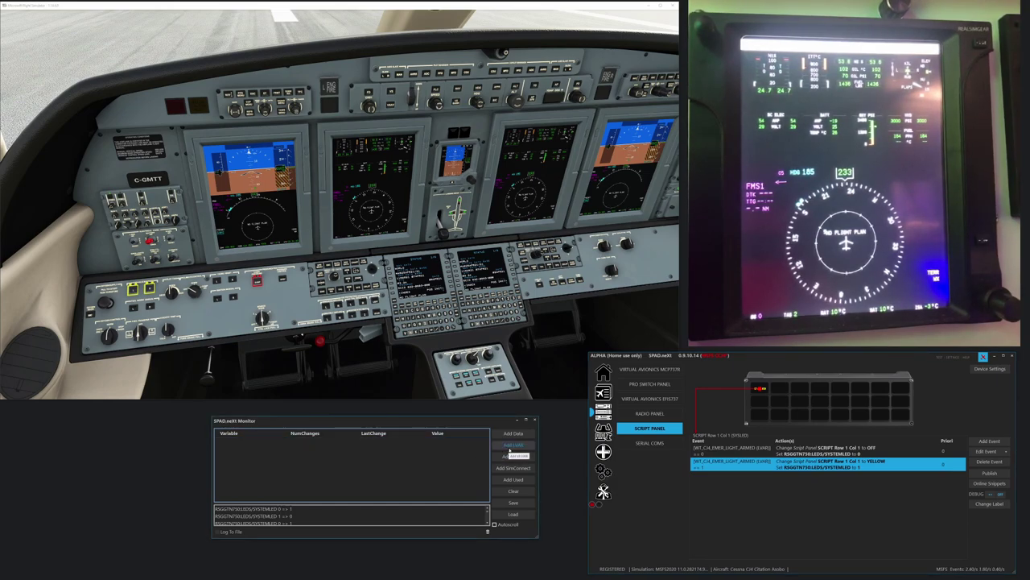
{"action": "left_click", "coordinate": [513, 445]}
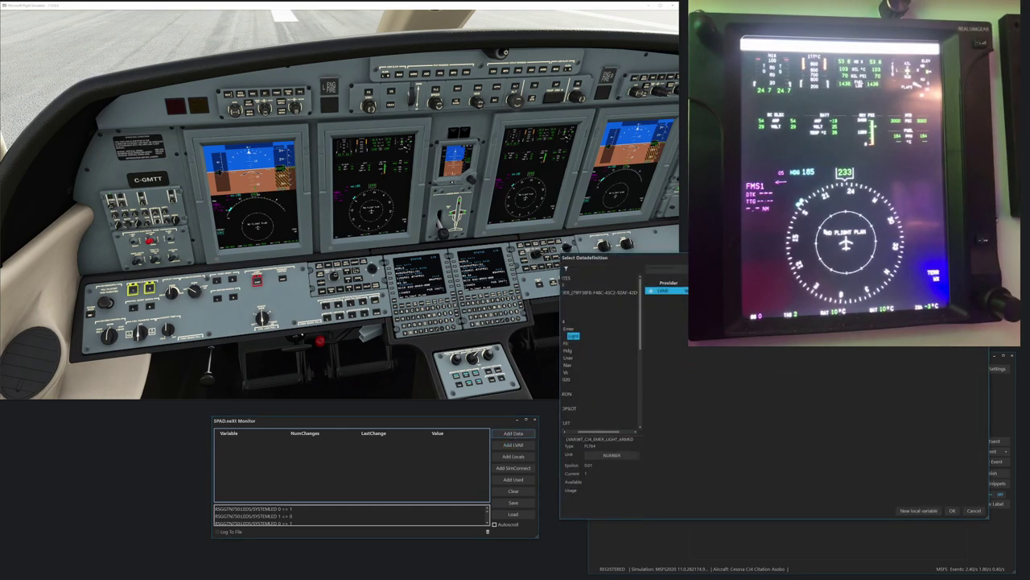
{"action": "key", "text": "Return"}
{"action": "left_click", "coordinate": [513, 433]}
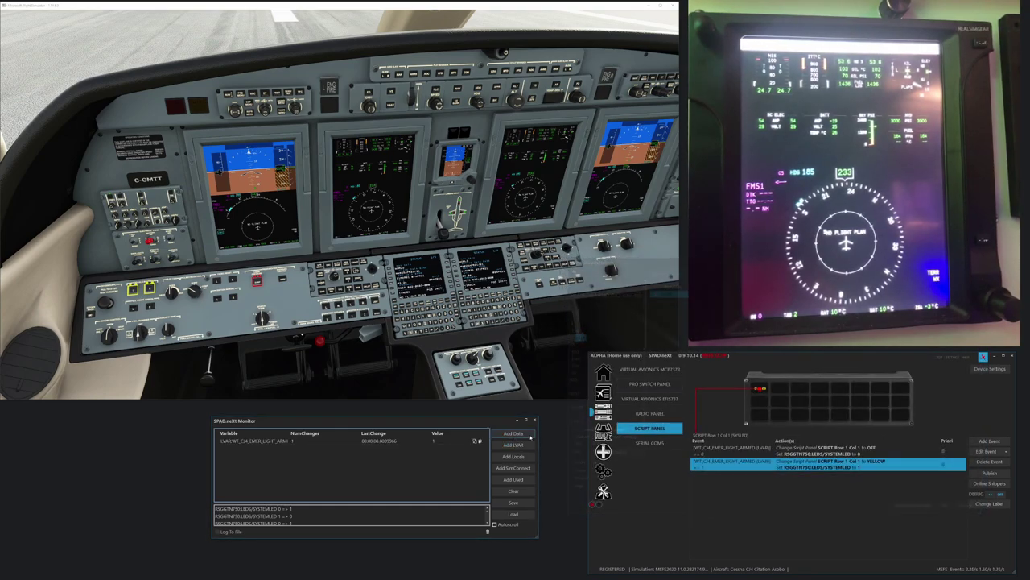
{"action": "left_click", "coordinate": [601, 294]}
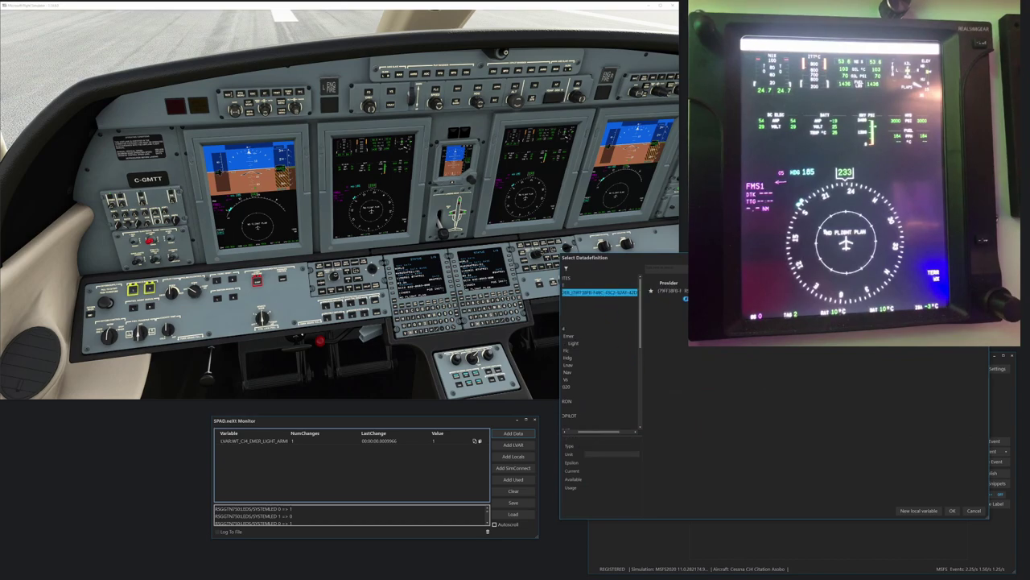
{"action": "key", "text": "Return"}
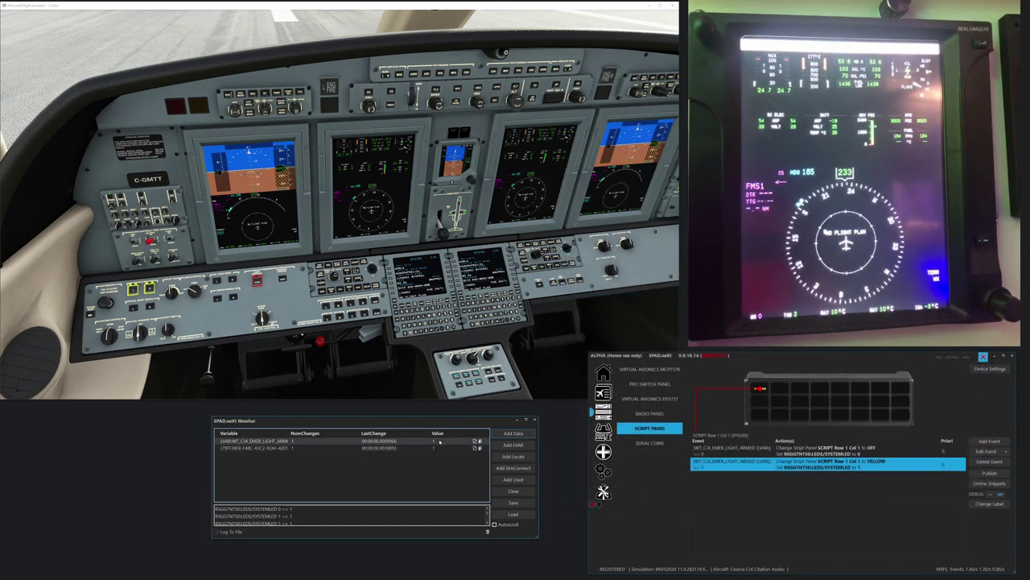
{"action": "left_click", "coordinate": [759, 389]}
Step: Toggle the CJ4 cockpit emergency light switch twice, then review the second LED event
{"action": "left_click", "coordinate": [141, 265]}
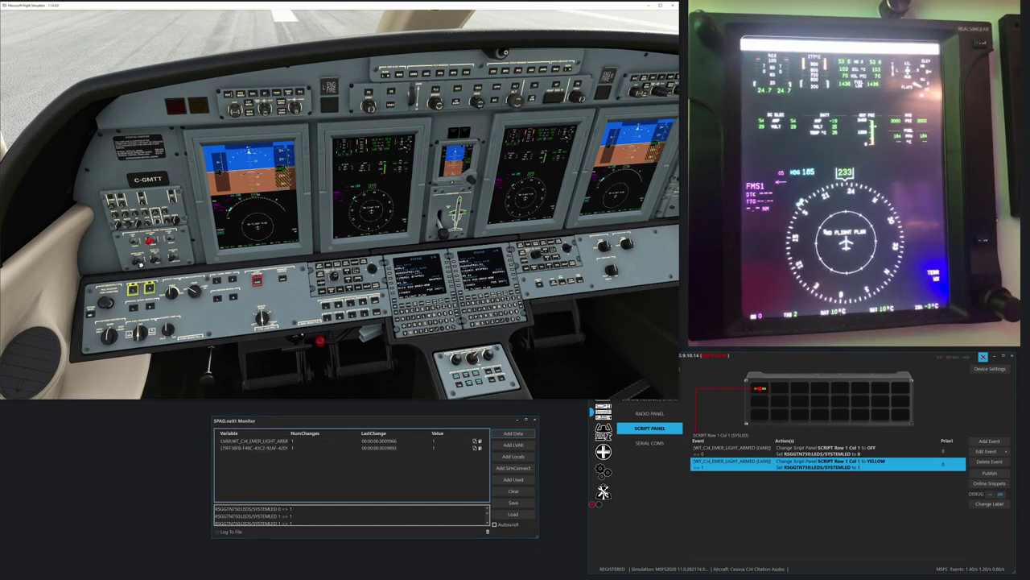
{"action": "left_click", "coordinate": [141, 264]}
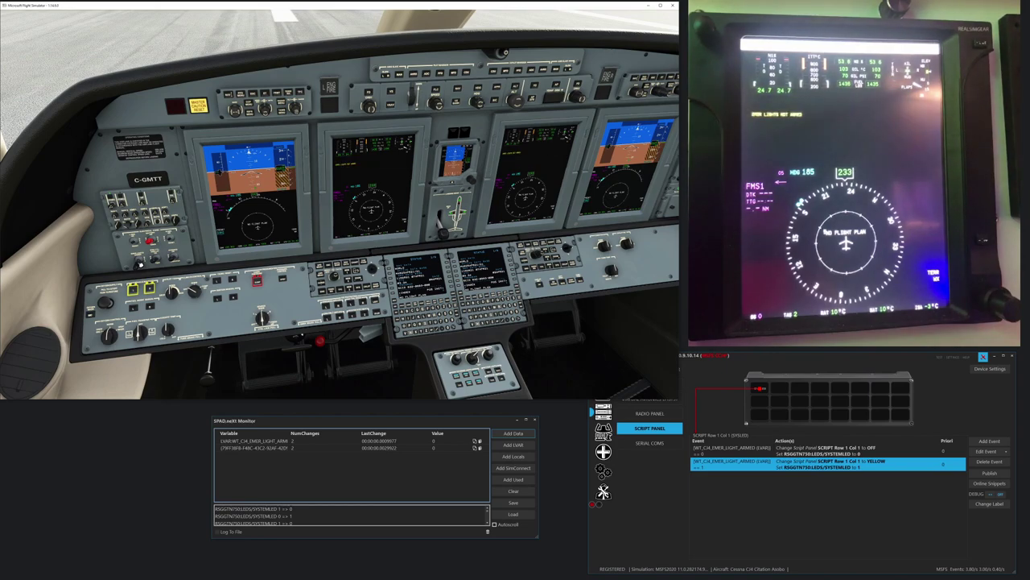
{"action": "left_click", "coordinate": [141, 265]}
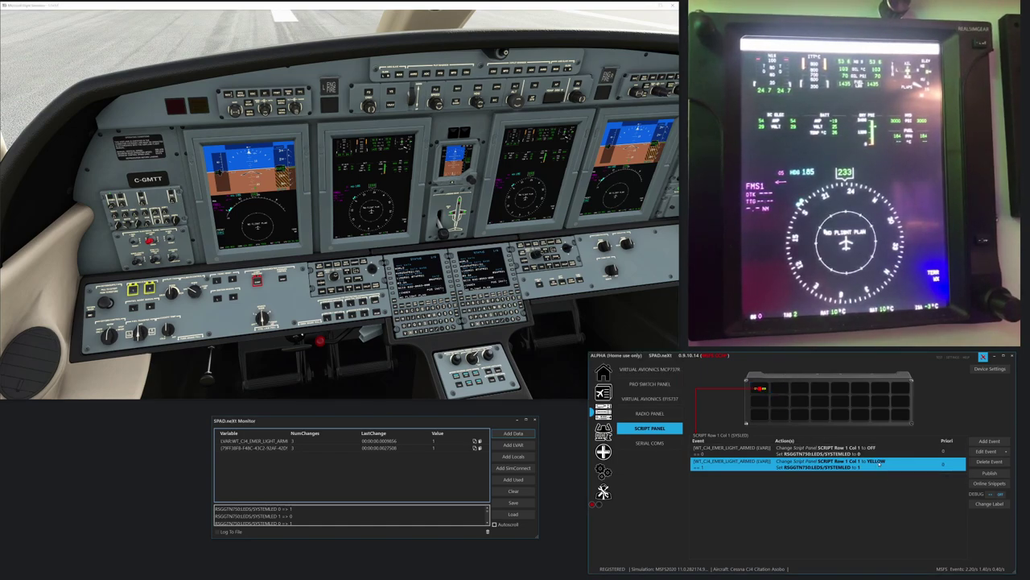
{"action": "double_click", "coordinate": [880, 462]}
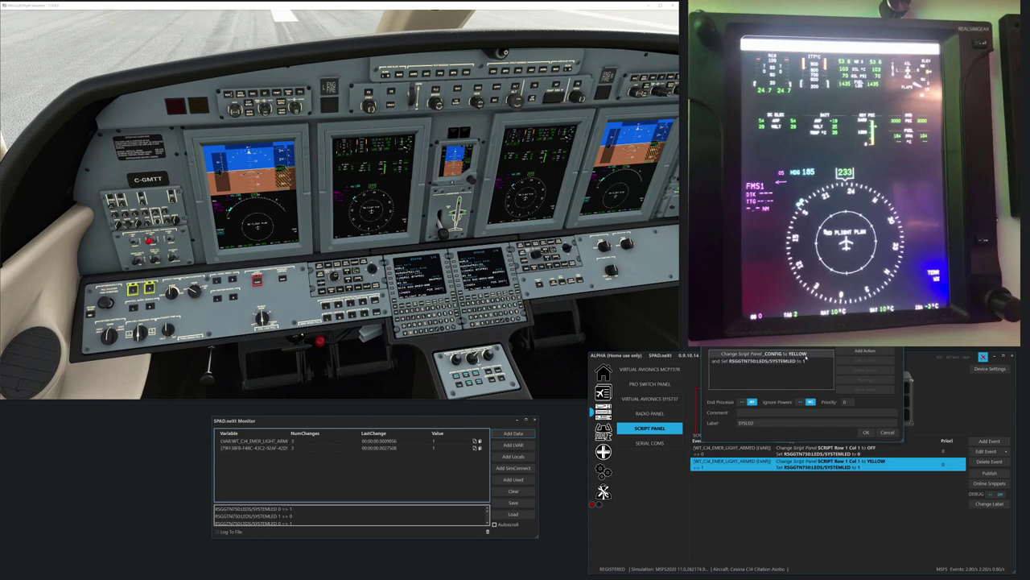
{"action": "left_click", "coordinate": [887, 433]}
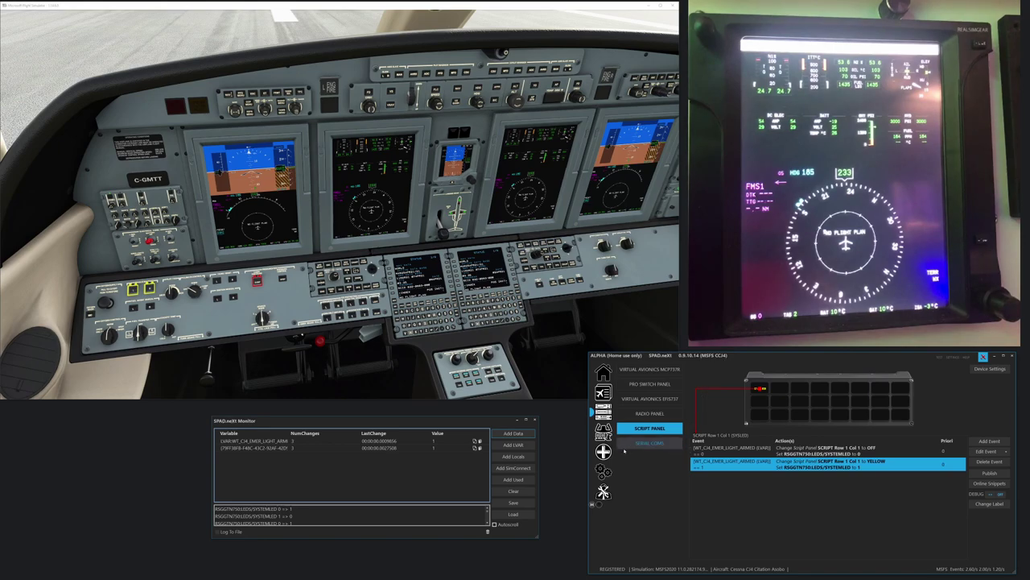
Step: Open the simulation event settings of BUTTON_1's press action on the VJOYFORGTN750 device
{"action": "left_click", "coordinate": [603, 432]}
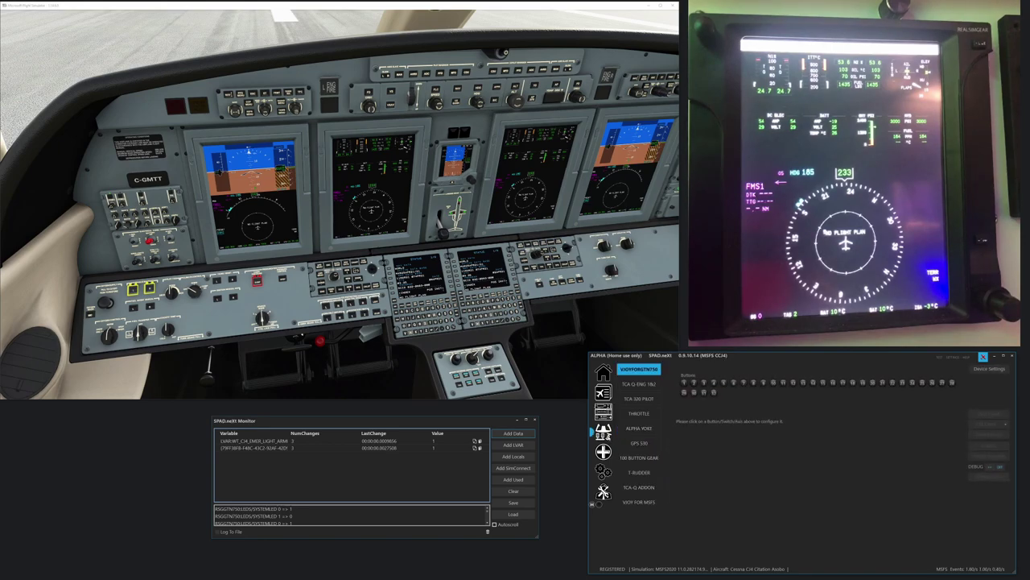
{"action": "left_click", "coordinate": [683, 384]}
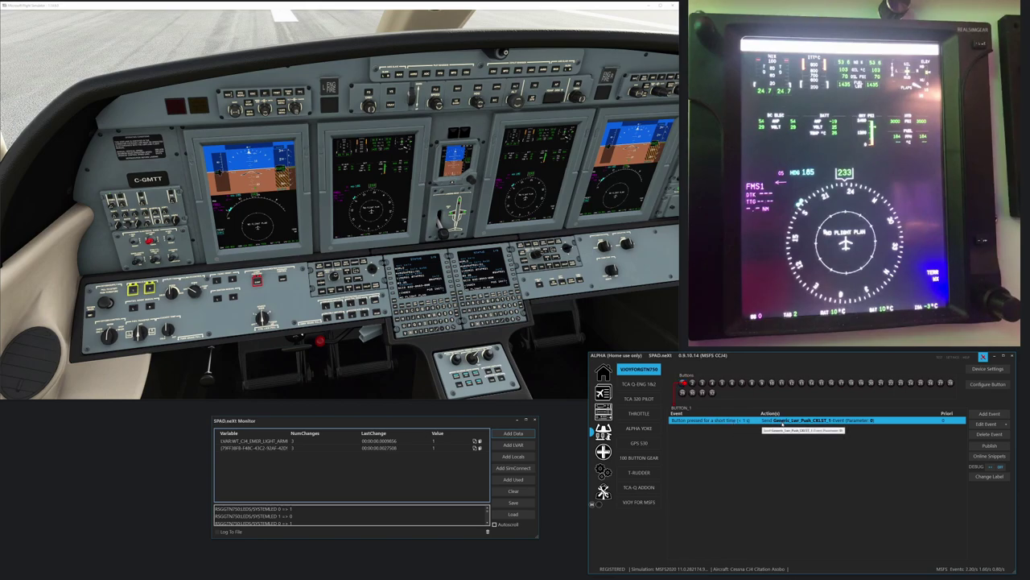
{"action": "double_click", "coordinate": [795, 422]}
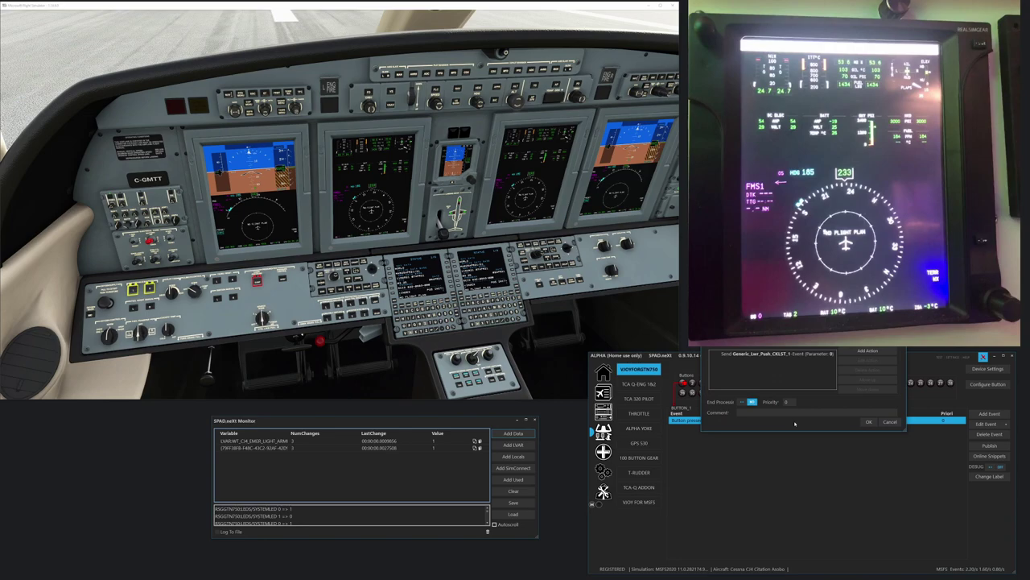
{"action": "double_click", "coordinate": [787, 354]}
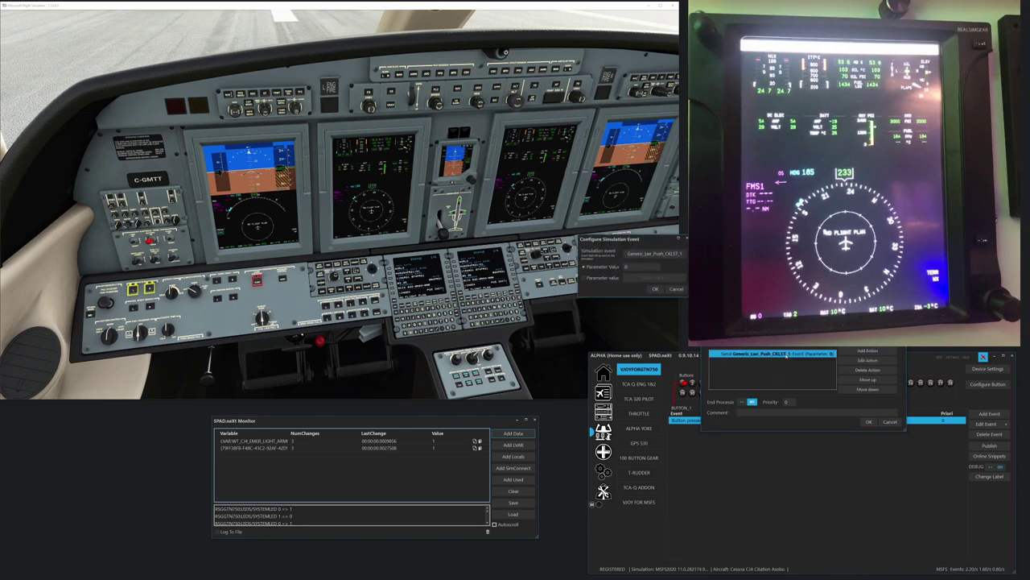
{"action": "double_click", "coordinate": [648, 256]}
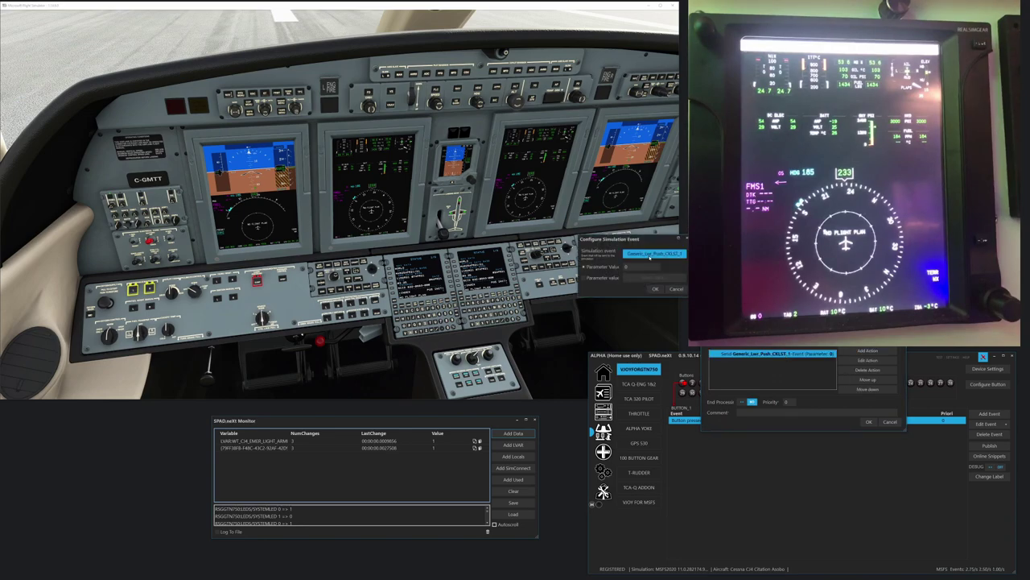
Step: Choose Generic_Lwr_Push_CKLST_1 from MSFS 2020 > WT CJ4 > LOWER PANEL and confirm
{"action": "left_click", "coordinate": [649, 256]}
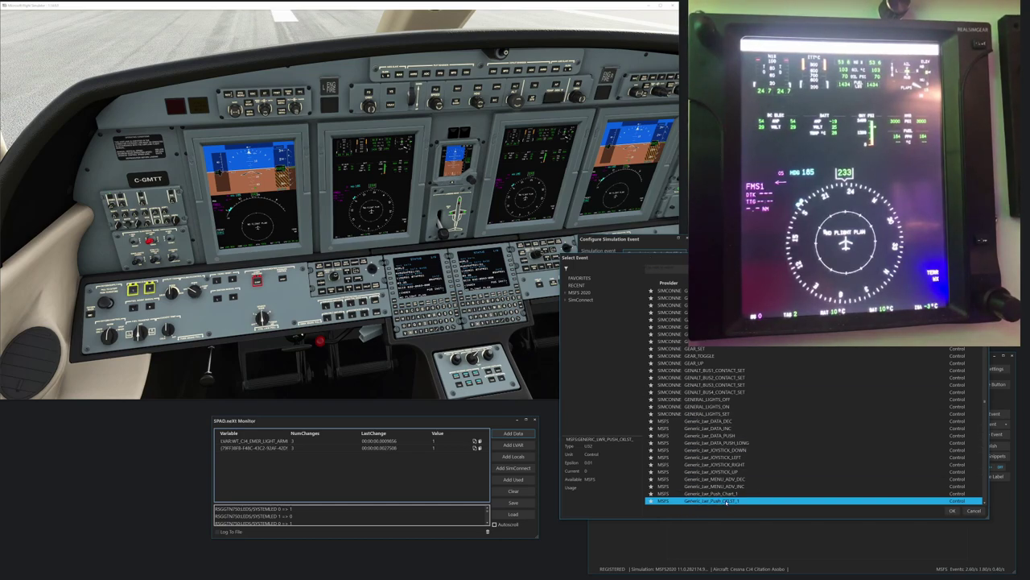
{"action": "left_click", "coordinate": [569, 295]}
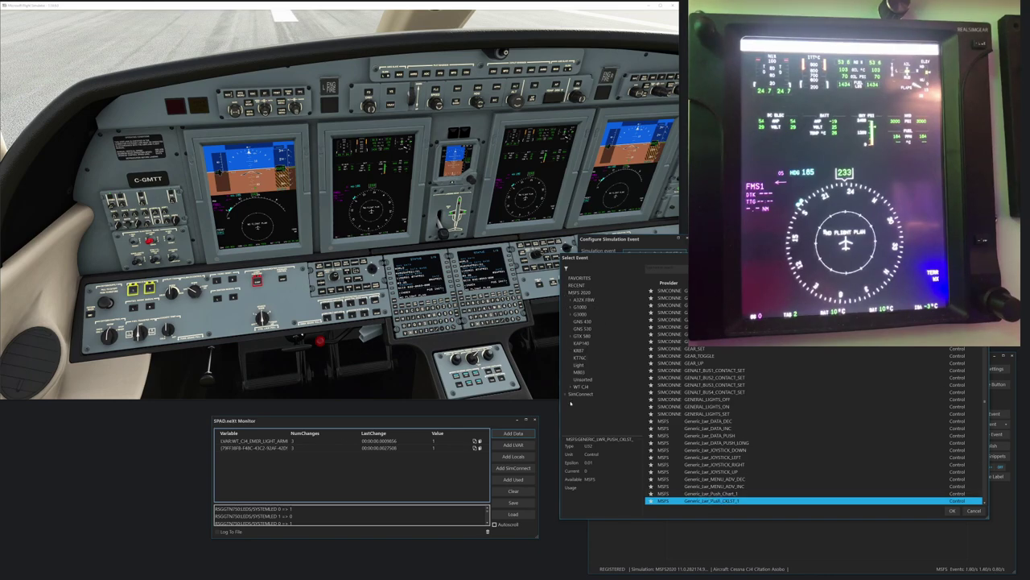
{"action": "left_click", "coordinate": [570, 387]}
{"action": "left_click", "coordinate": [581, 408]}
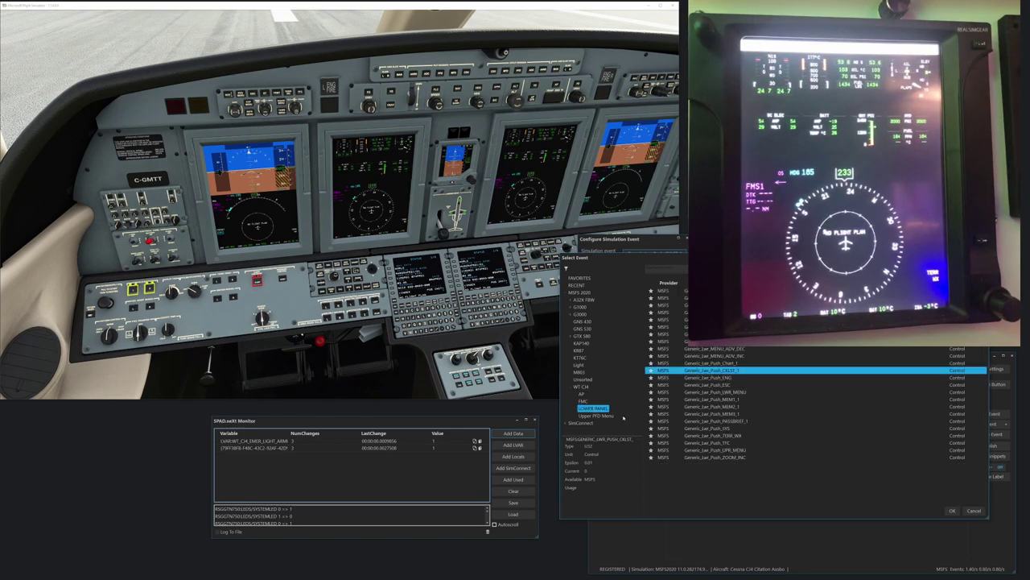
{"action": "left_click", "coordinate": [951, 510]}
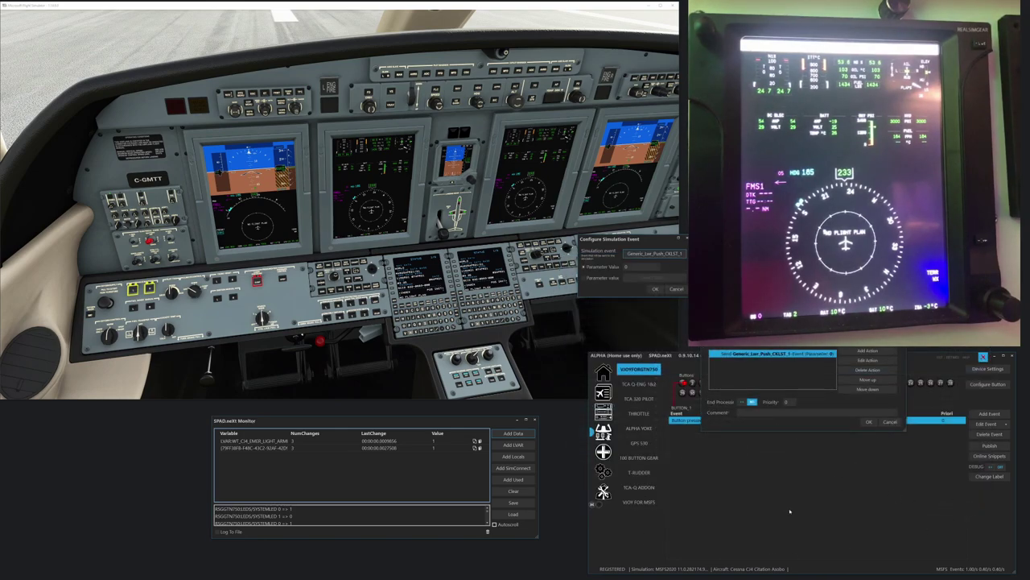
{"action": "left_click", "coordinate": [655, 289]}
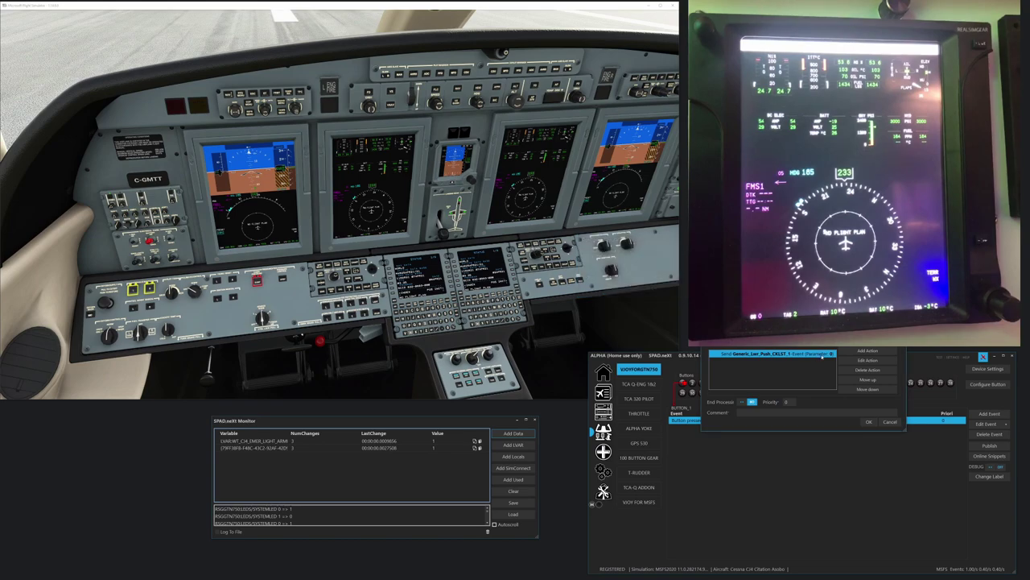
{"action": "left_click", "coordinate": [891, 422]}
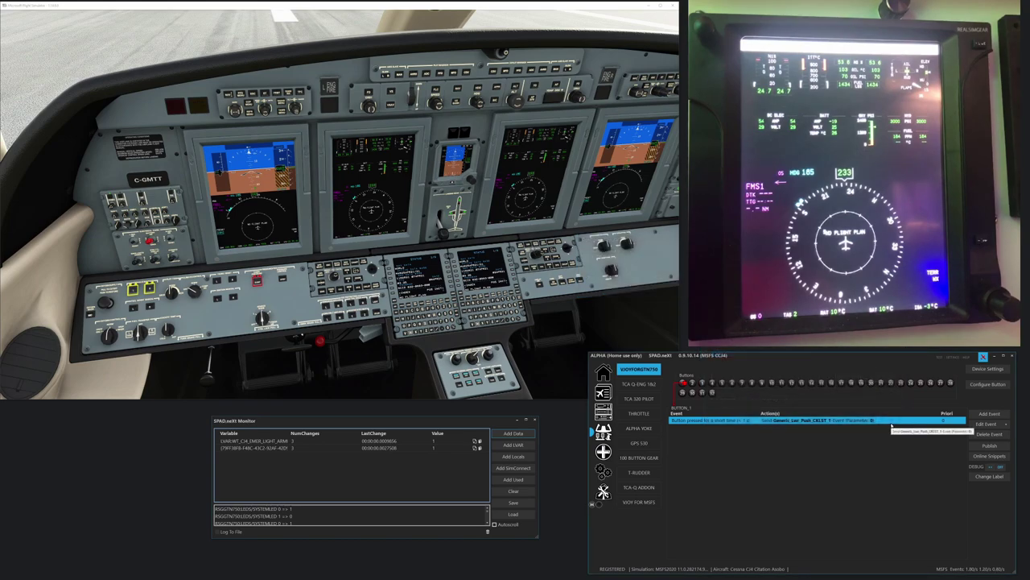